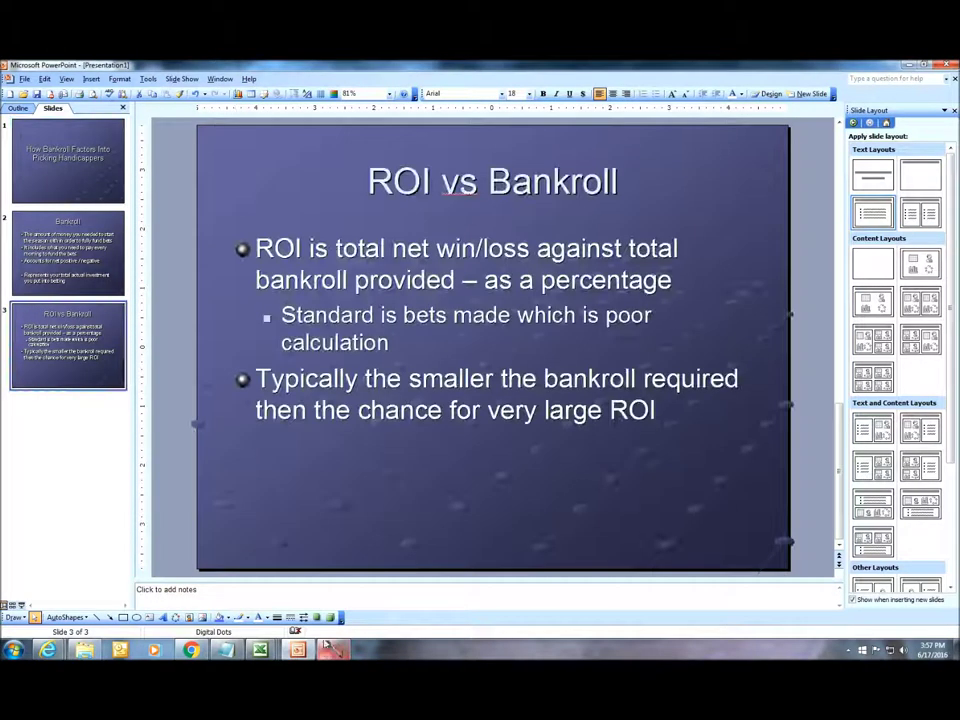
Step: Switch to Chrome and open the ExclusiveVipSports profile from the yearly MLB leaderboard to review its unit history and wagers
key("alt+Tab")
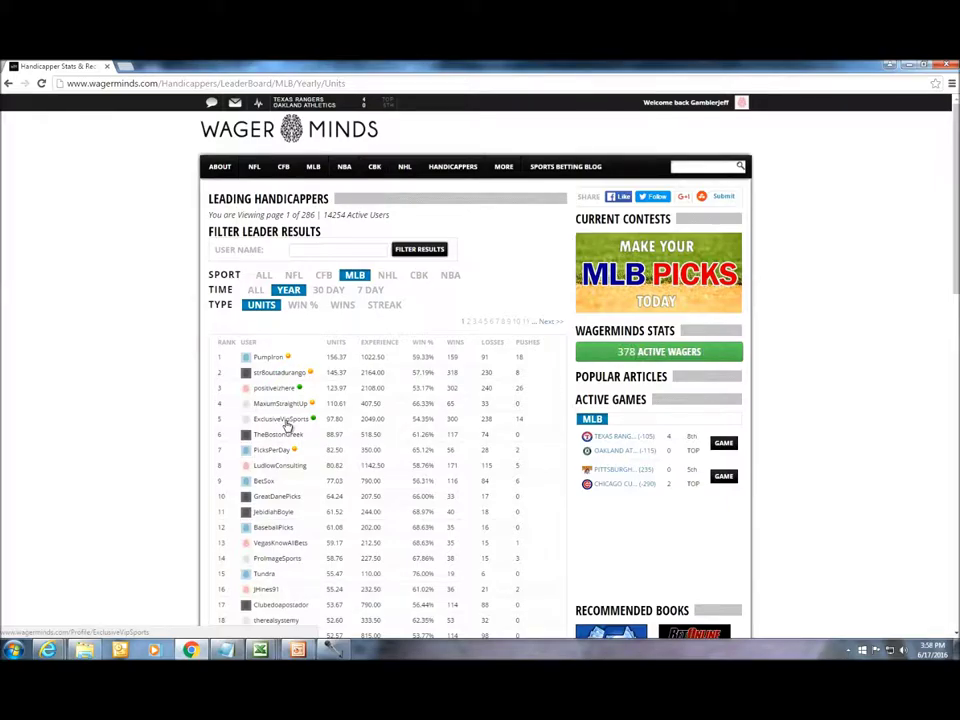
left_click(287, 425)
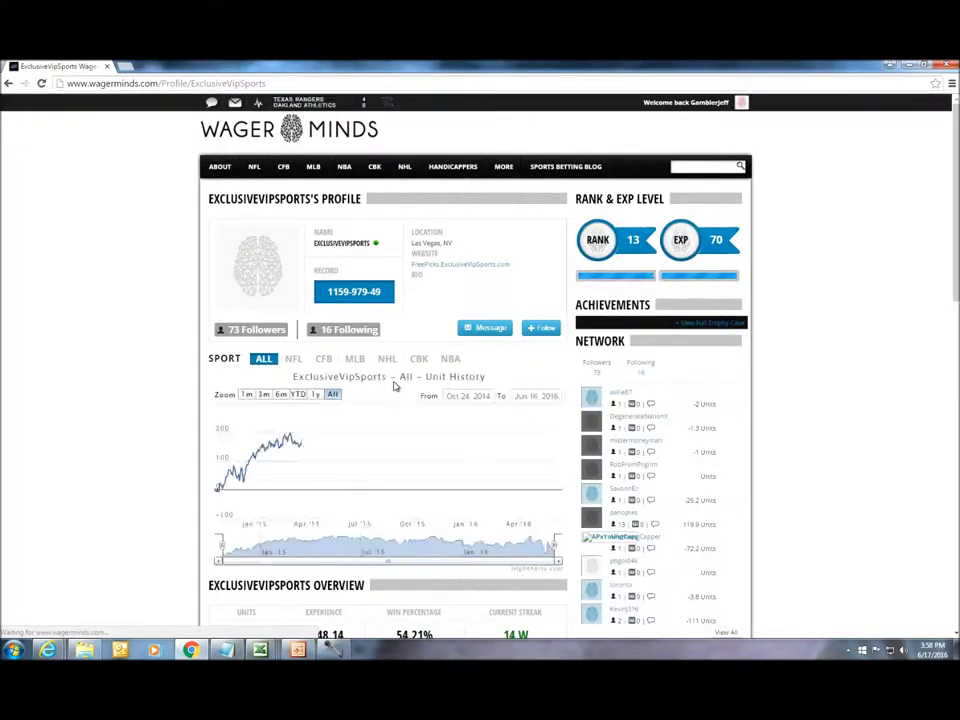
scroll(280, 600, "down", 1)
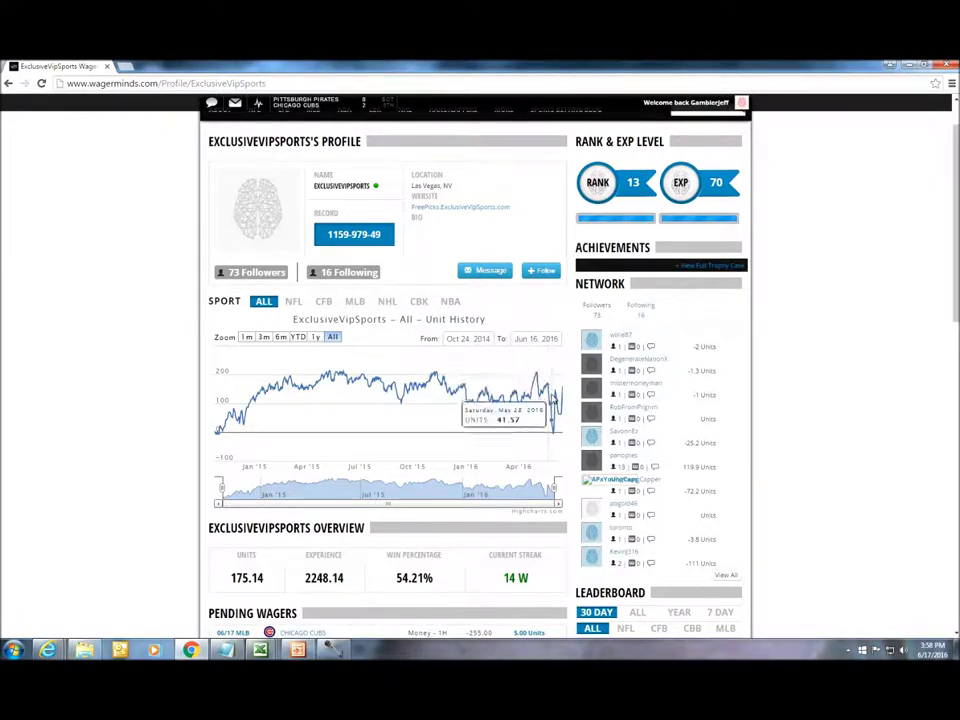
scroll(553, 398, "down", 2)
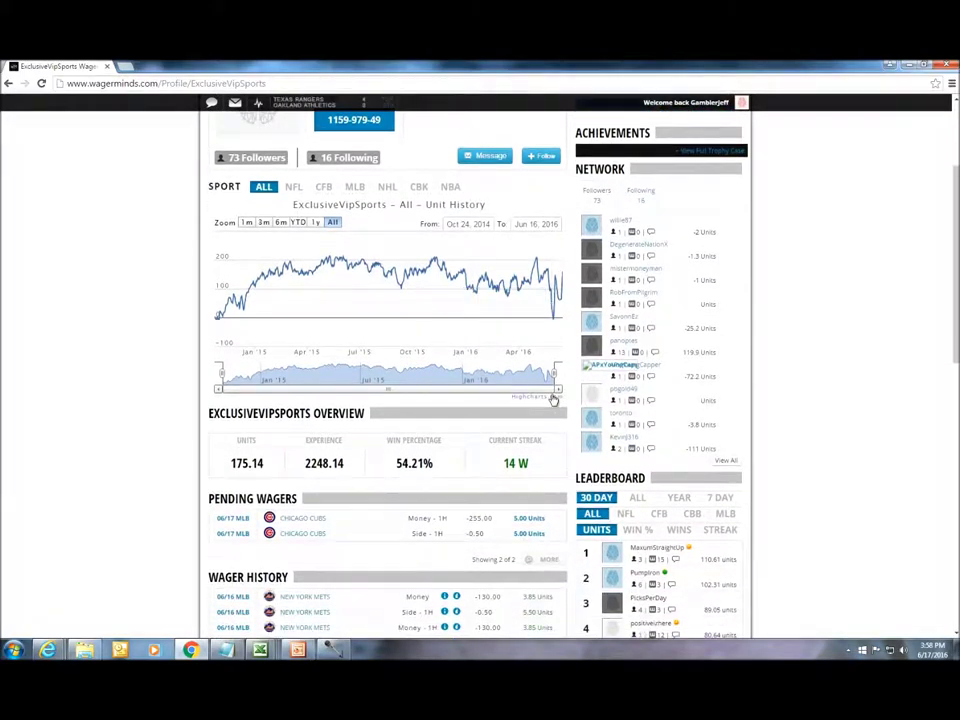
scroll(553, 398, "down", 3)
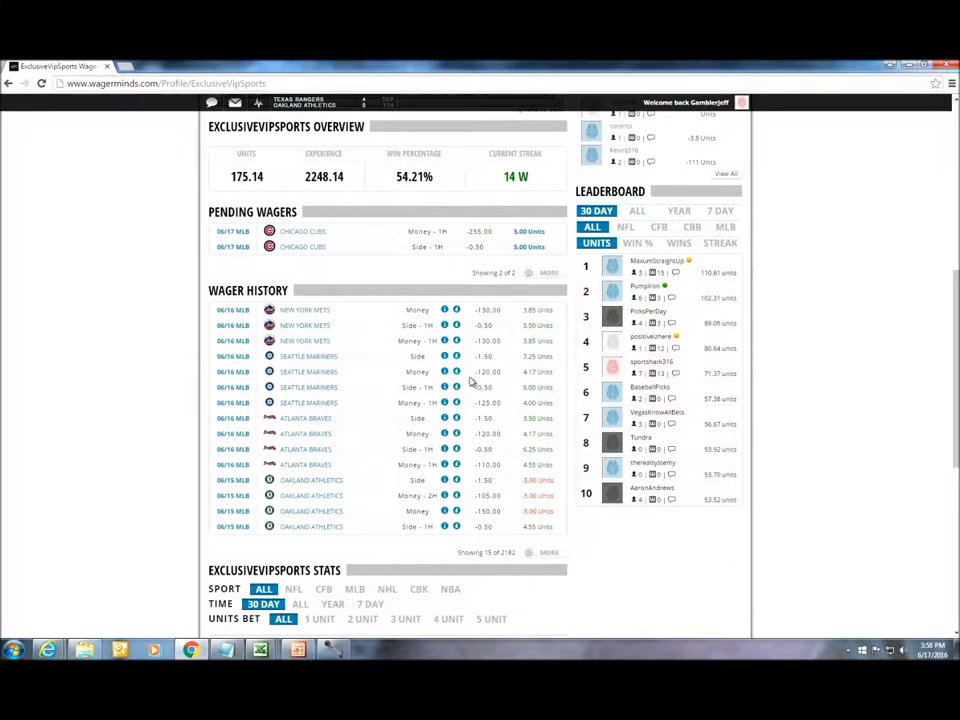
Step: Expand the profile's wager history twice to load additional older wagers
left_click(531, 553)
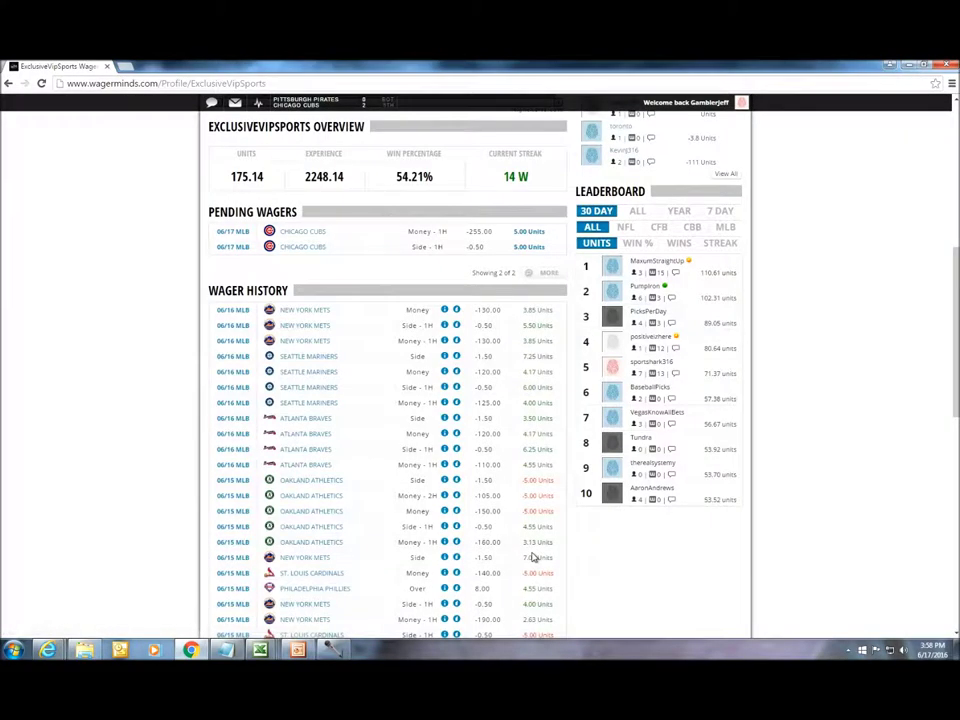
scroll(533, 557, "down", 4)
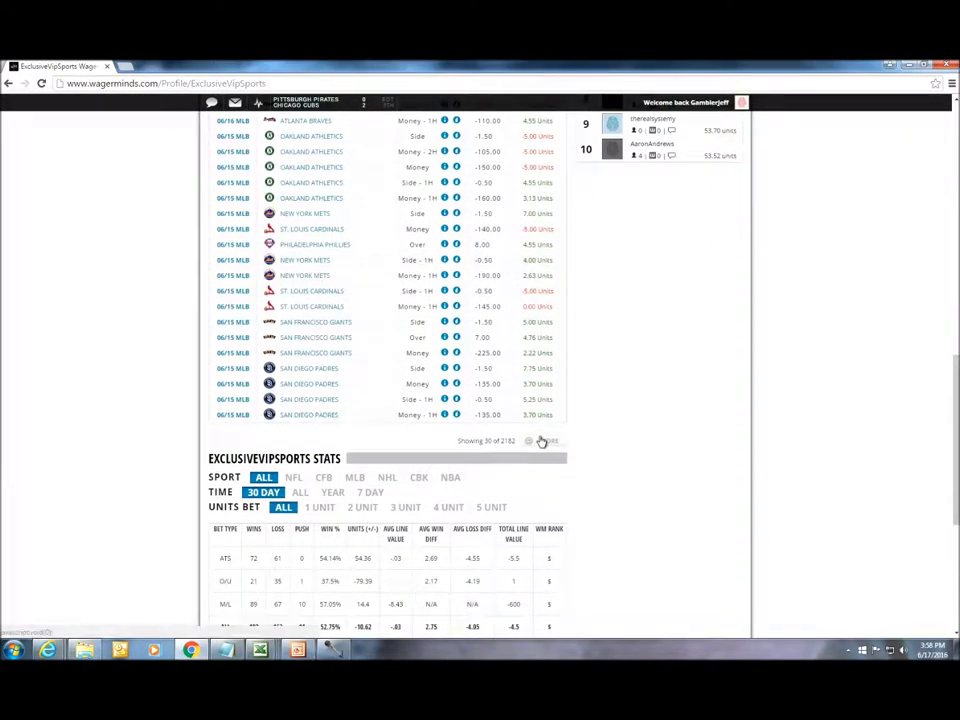
left_click(541, 442)
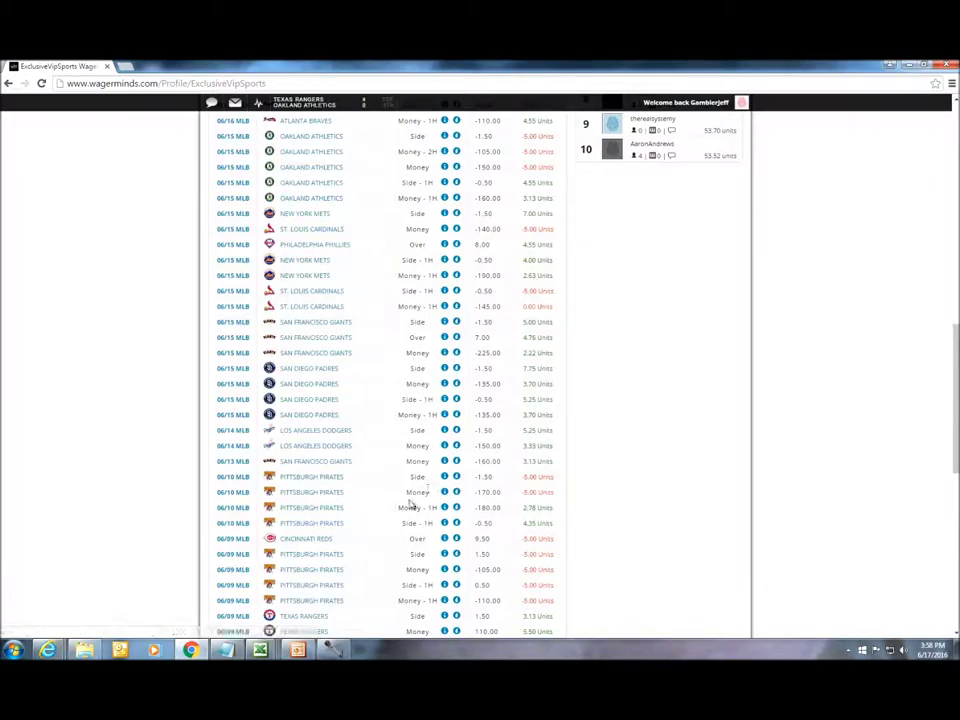
Step: Switch to the br.xls workbook in Excel and show the beginning of the wager data on Sheet2
mouse_move(260, 650)
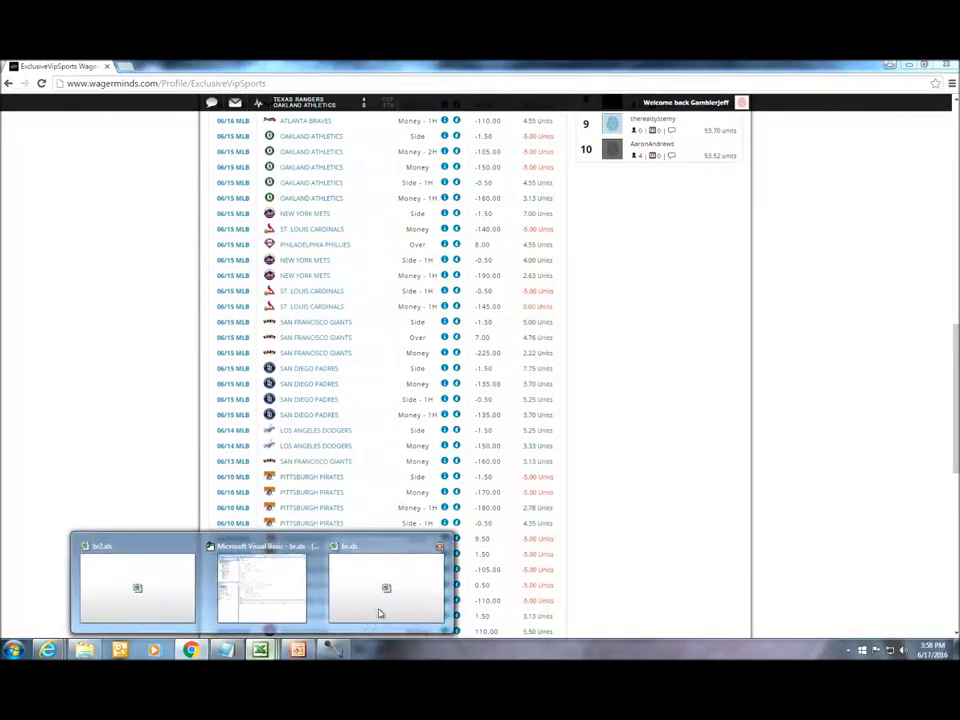
left_click(379, 612)
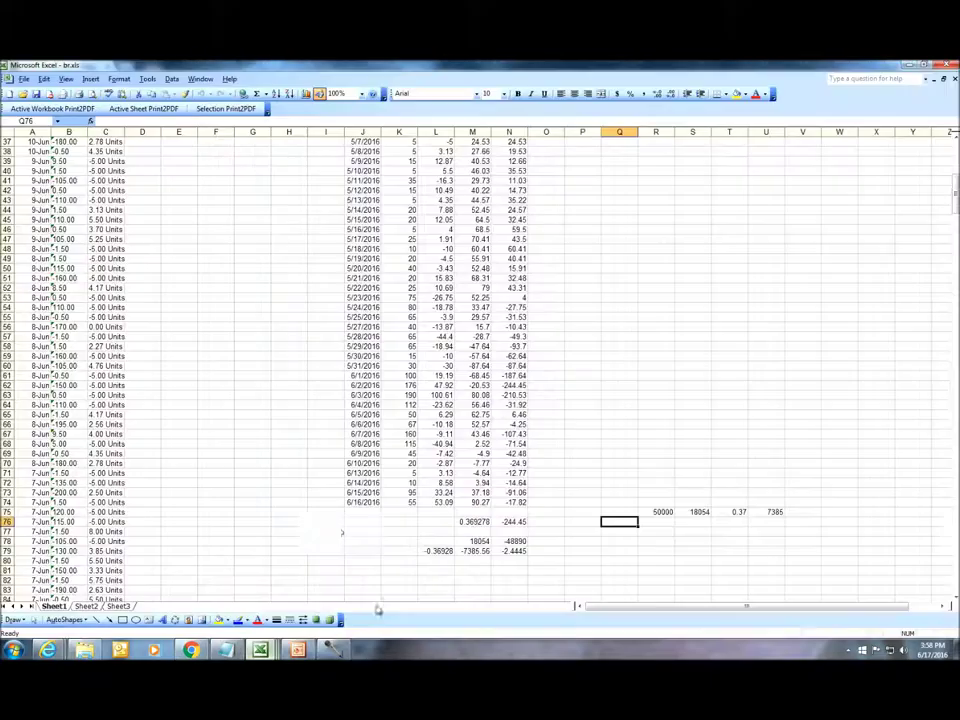
left_click(86, 606)
left_click(105, 231)
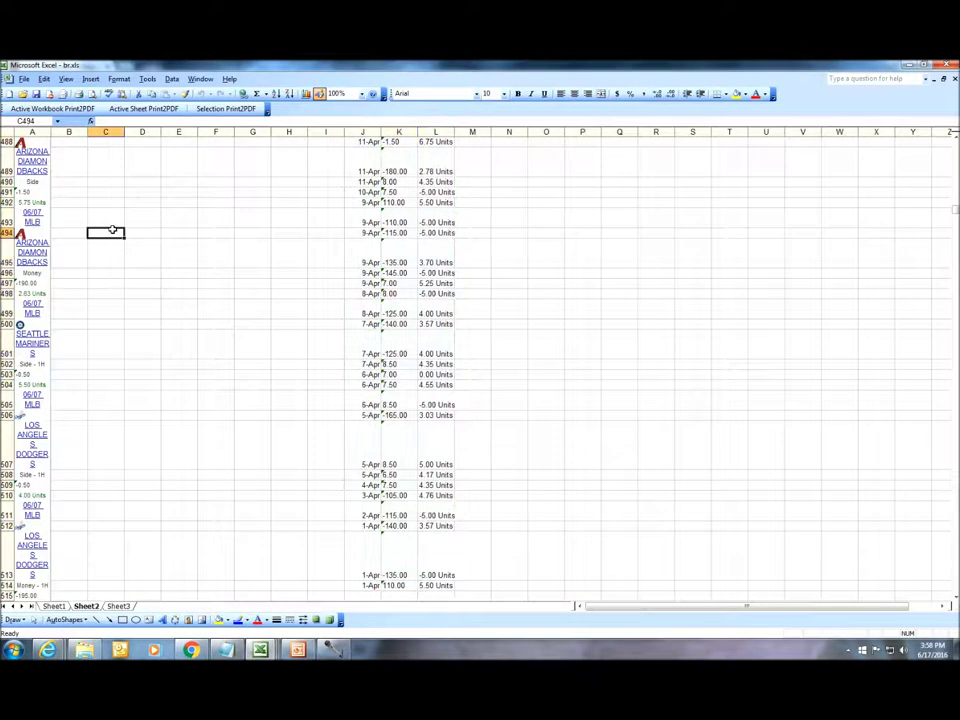
scroll(114, 213, "up", 6)
scroll(114, 213, "up", 20)
left_click(107, 207)
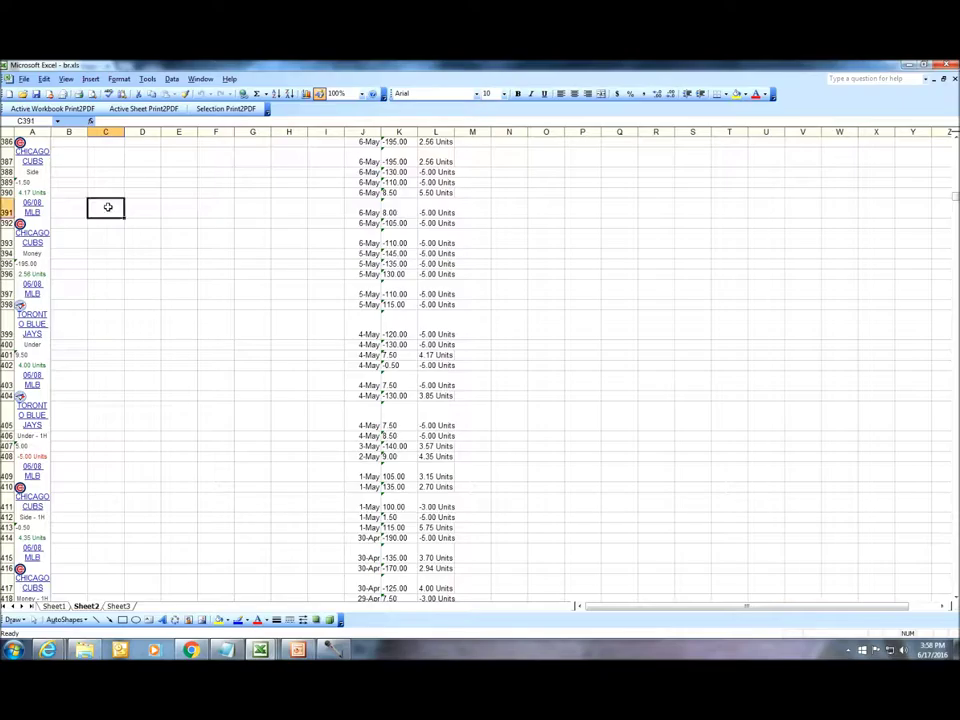
key("ctrl+Home")
scroll(94, 167, "down", 1)
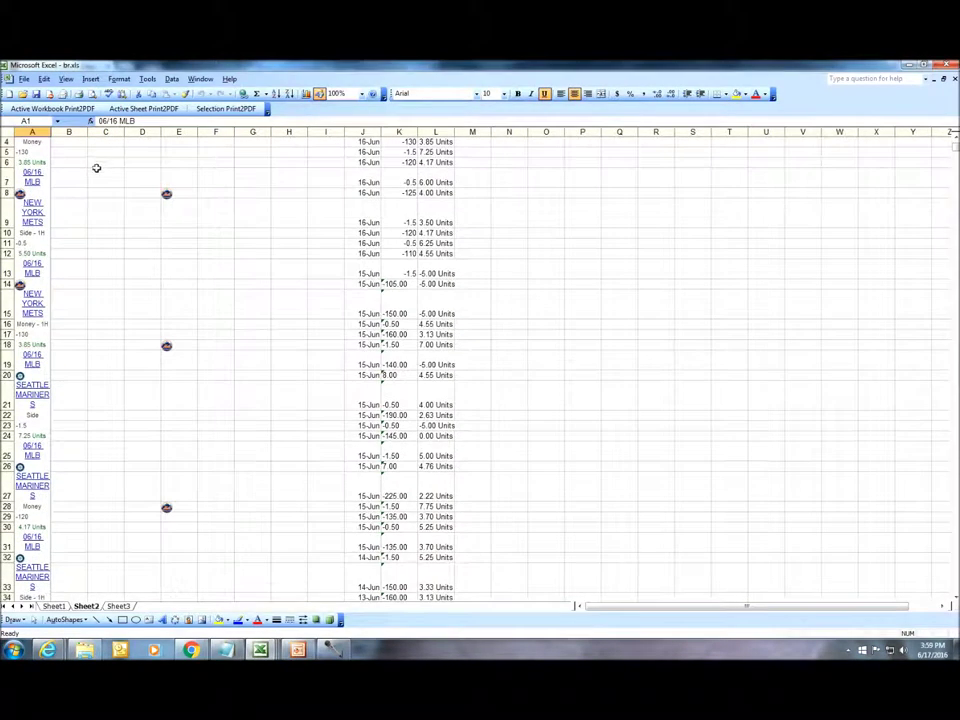
scroll(71, 172, "up", 1)
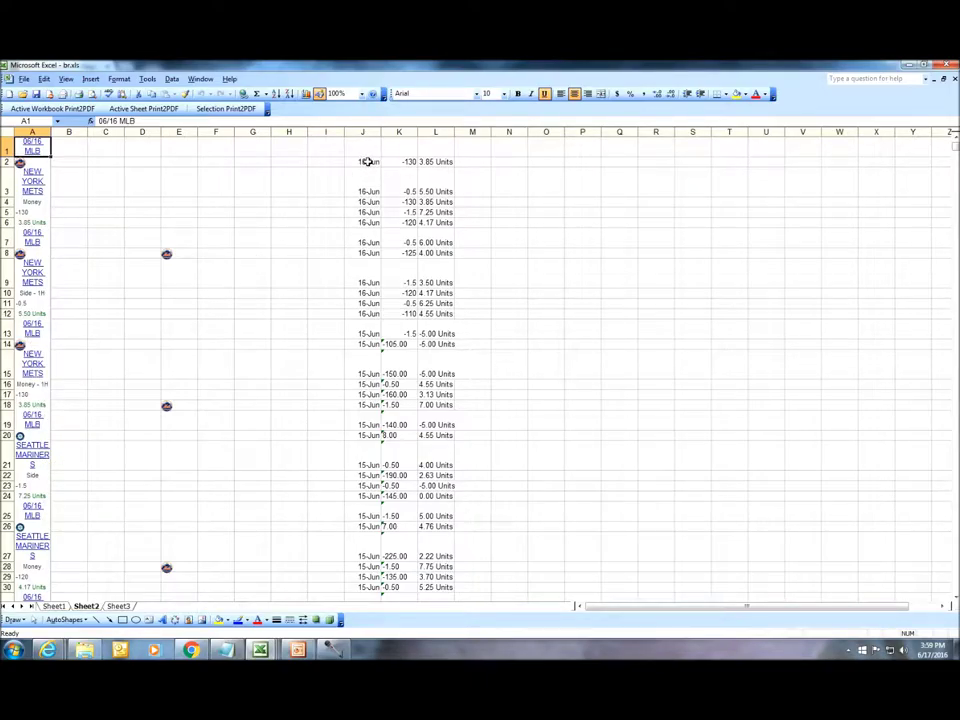
Step: Select the unit results of all 16-Jun wagers, cells L2:L12
left_click_drag(368, 161, 442, 293)
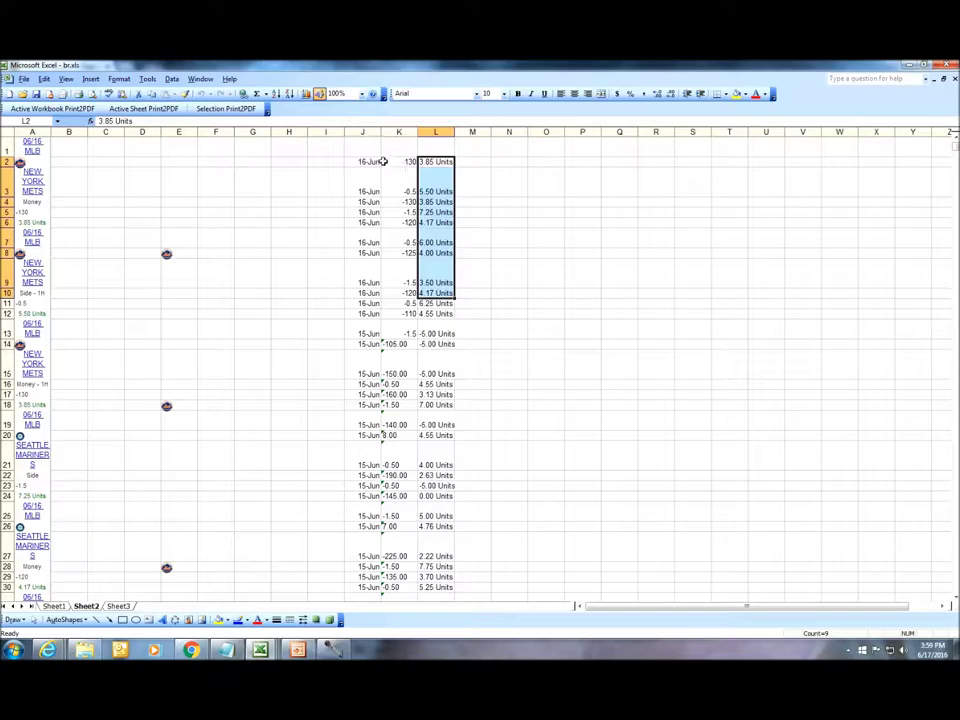
left_click_drag(426, 162, 437, 311)
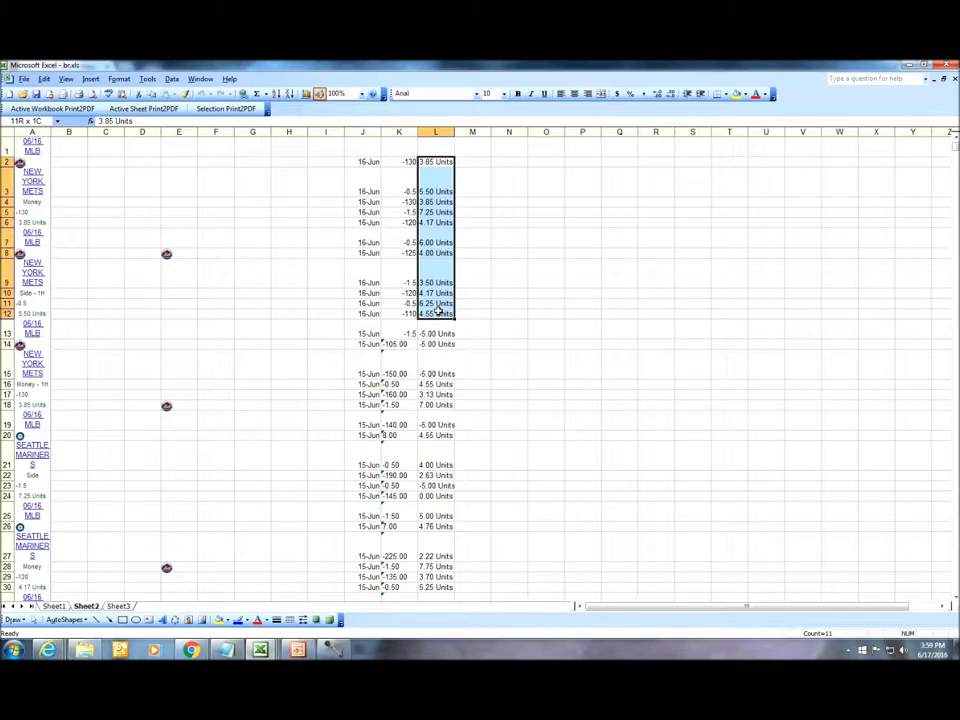
left_click_drag(437, 311, 437, 311)
Step: Examine the wager list down to its last 1-Apr date in column J and return to the first 16-Jun entry
scroll(447, 340, "down", 4)
scroll(447, 342, "down", 20)
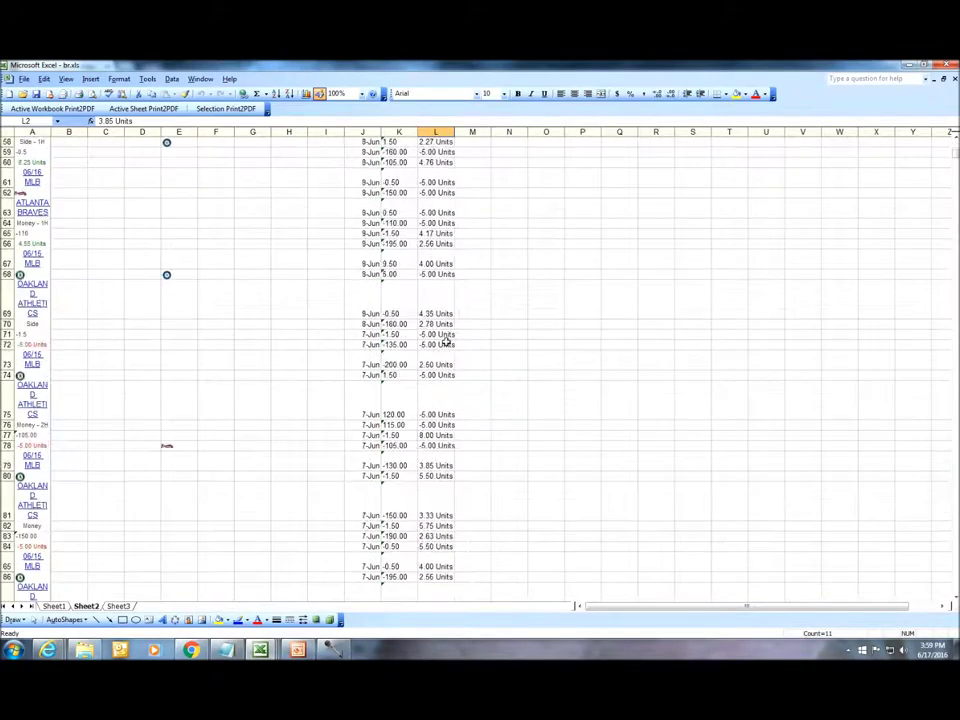
scroll(447, 342, "down", 20)
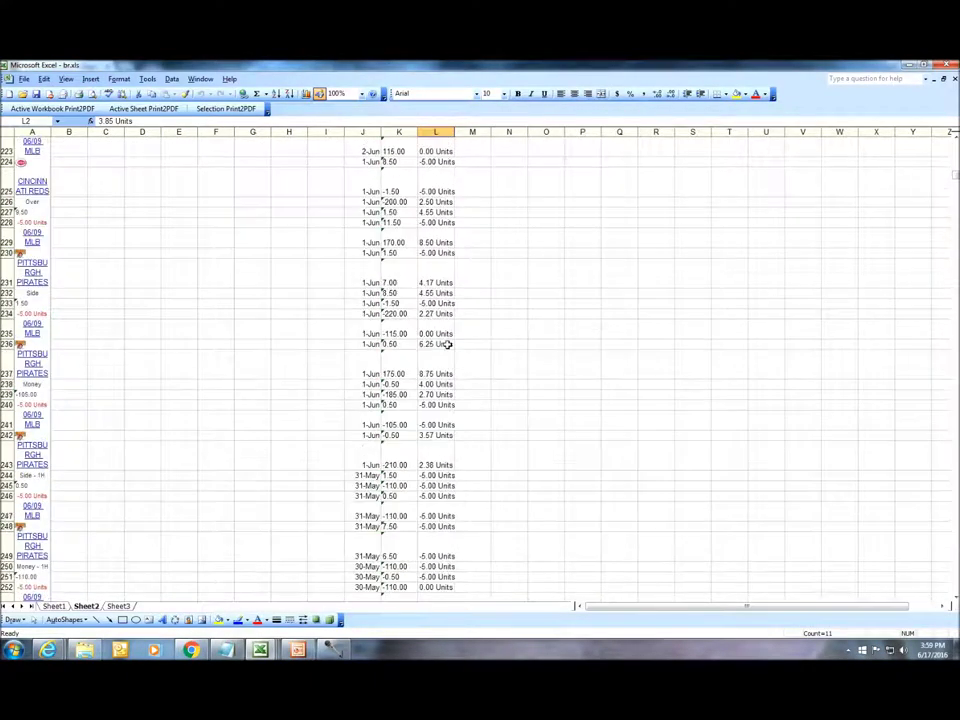
left_click(355, 327)
key("ctrl+Down")
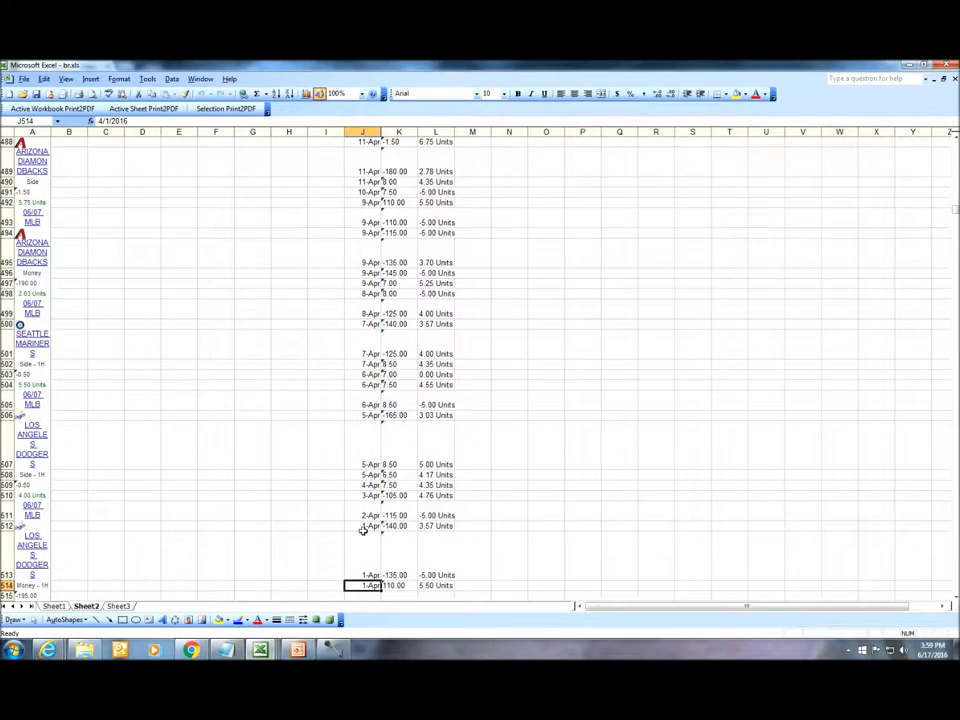
scroll(383, 478, "up", 8)
key("ctrl+Up")
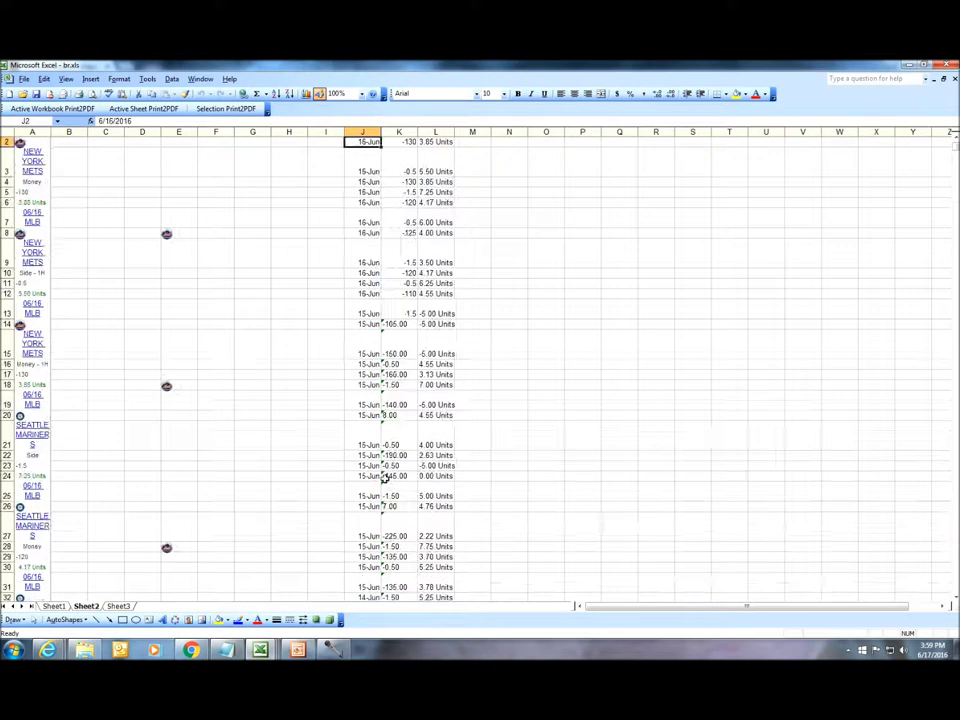
scroll(383, 470, "up", 1)
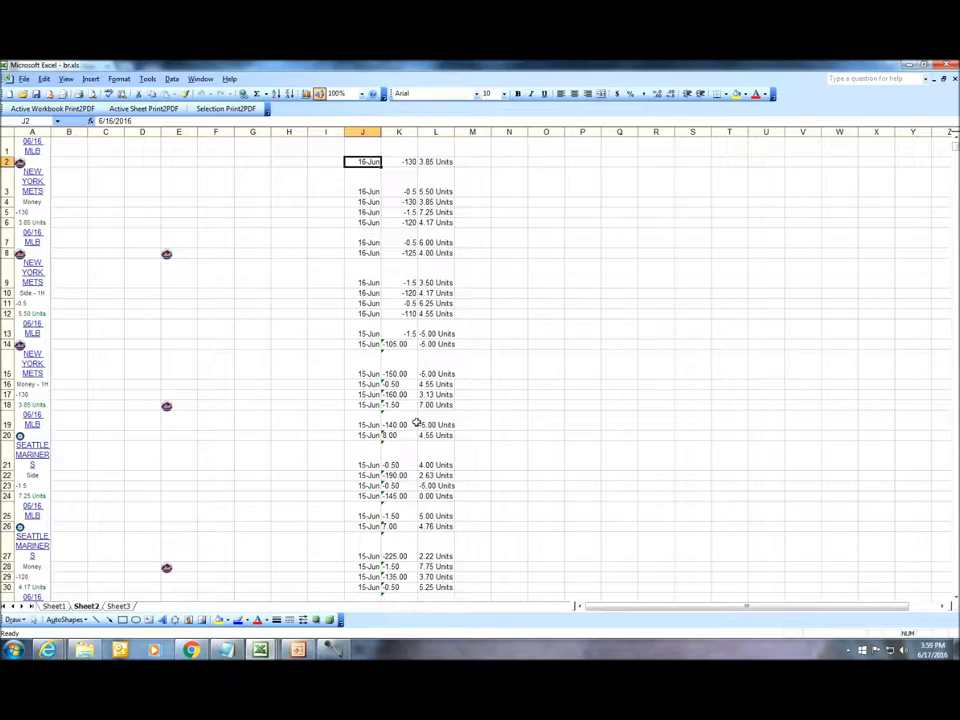
Step: Show the beginning of Sheet1 and select the first date of the daily summary, cell J2
key("ctrl+Page_Up")
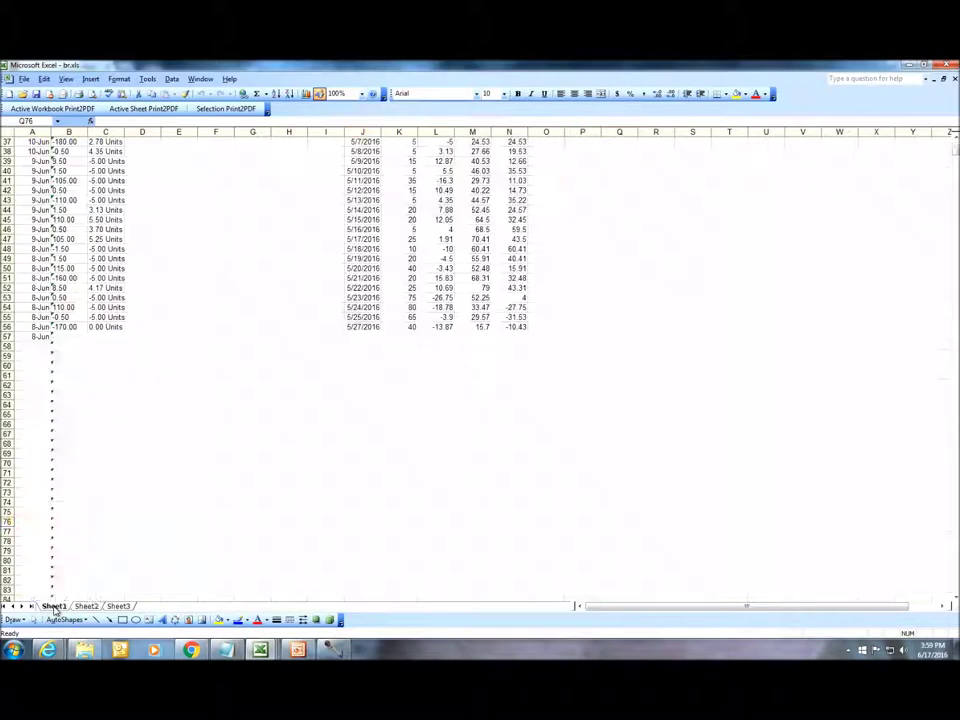
scroll(145, 518, "up", 12)
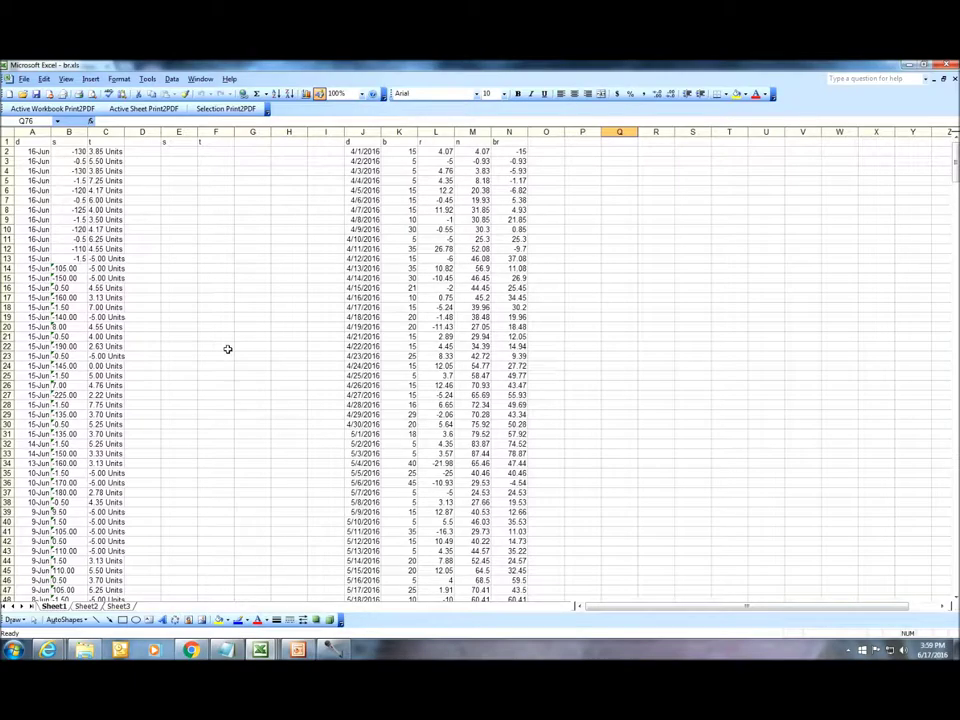
left_click(366, 151)
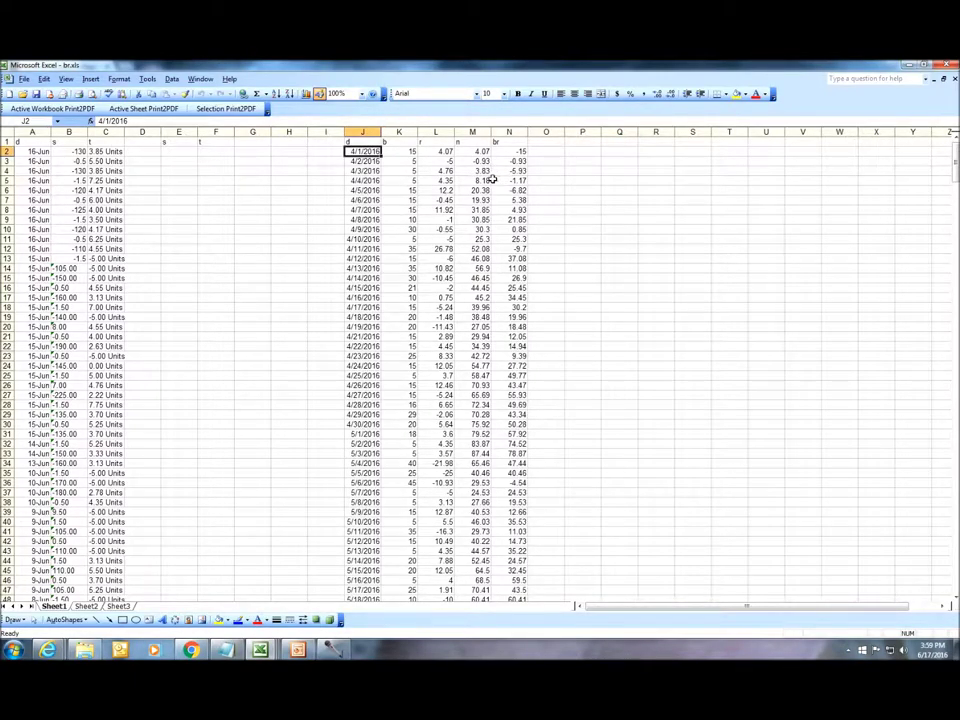
Step: Compare the bet, net and bankroll values for 4/1/2016 and 4/2/2016 in columns K, M and N
left_click(410, 152)
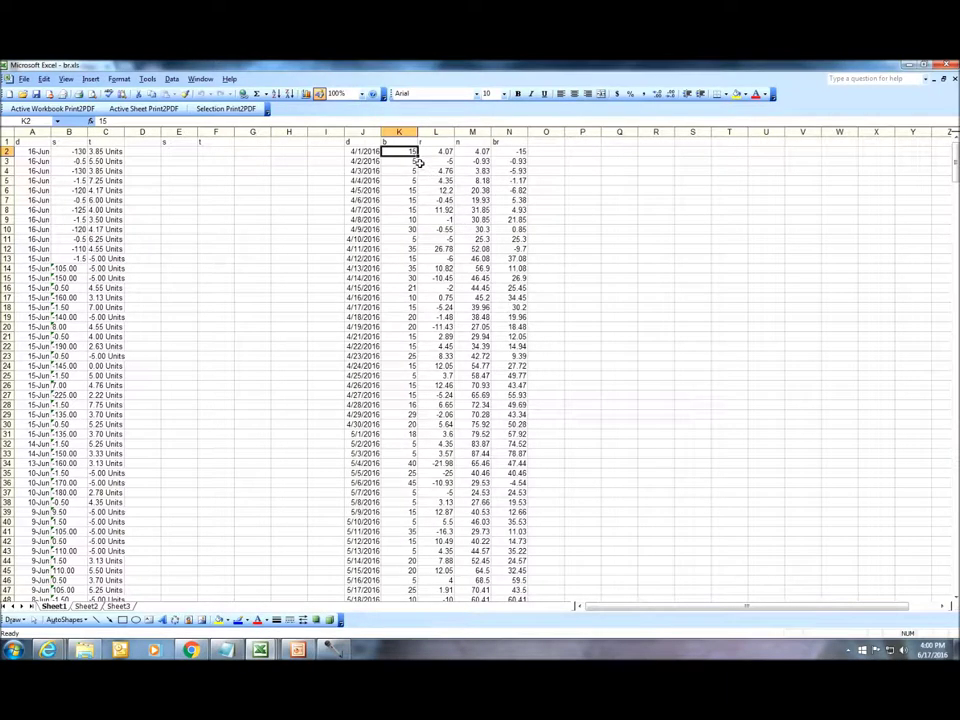
left_click(482, 152)
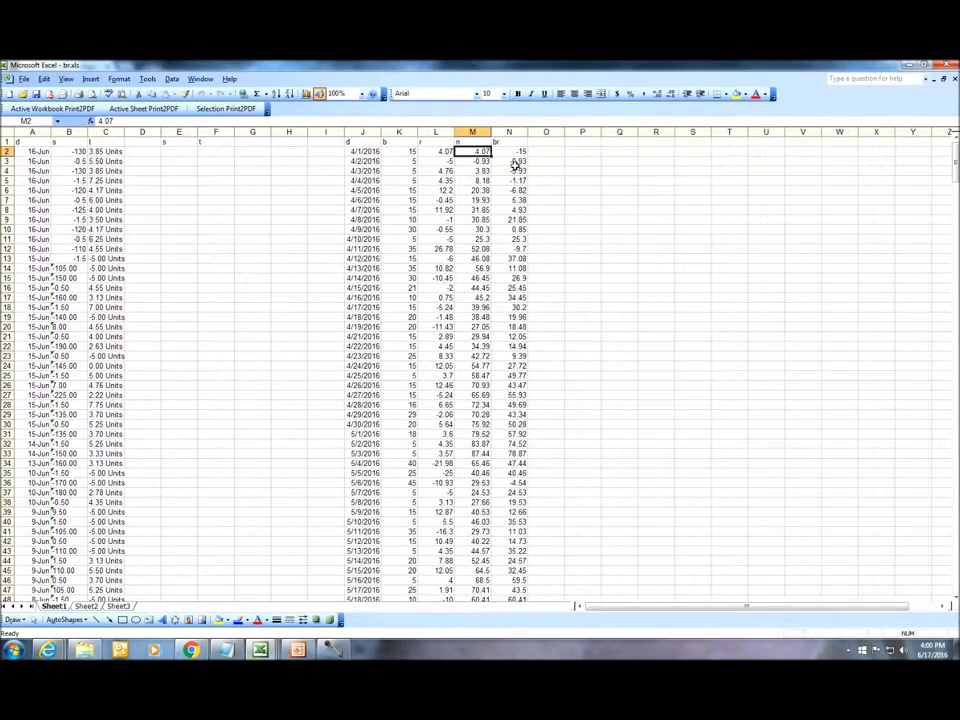
left_click(406, 152)
left_click(521, 152)
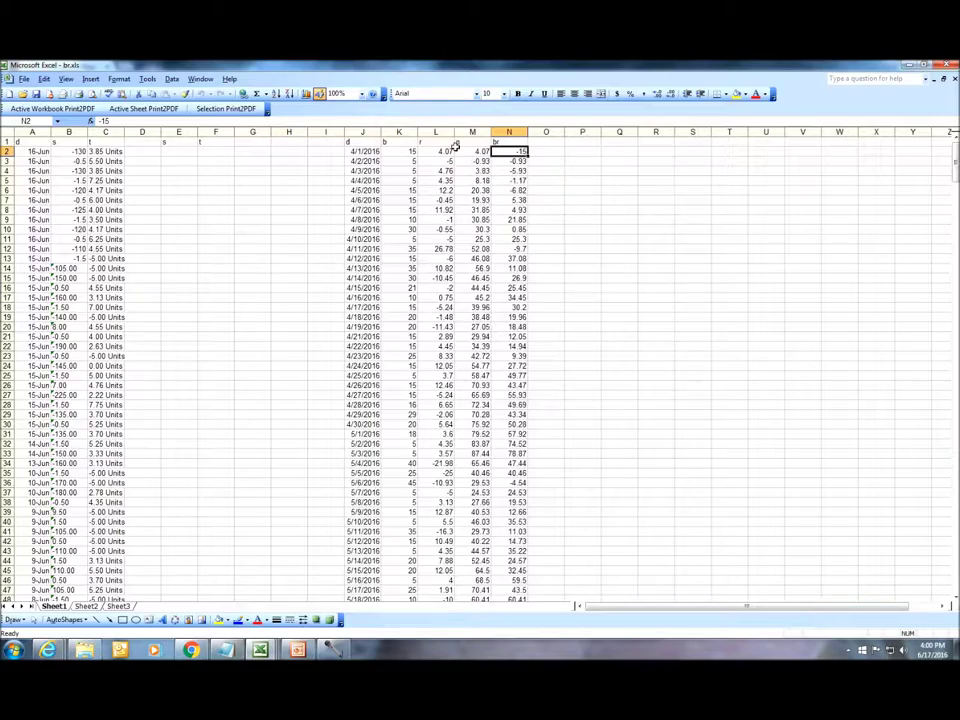
left_click(400, 153)
left_click(516, 152)
left_click(416, 163)
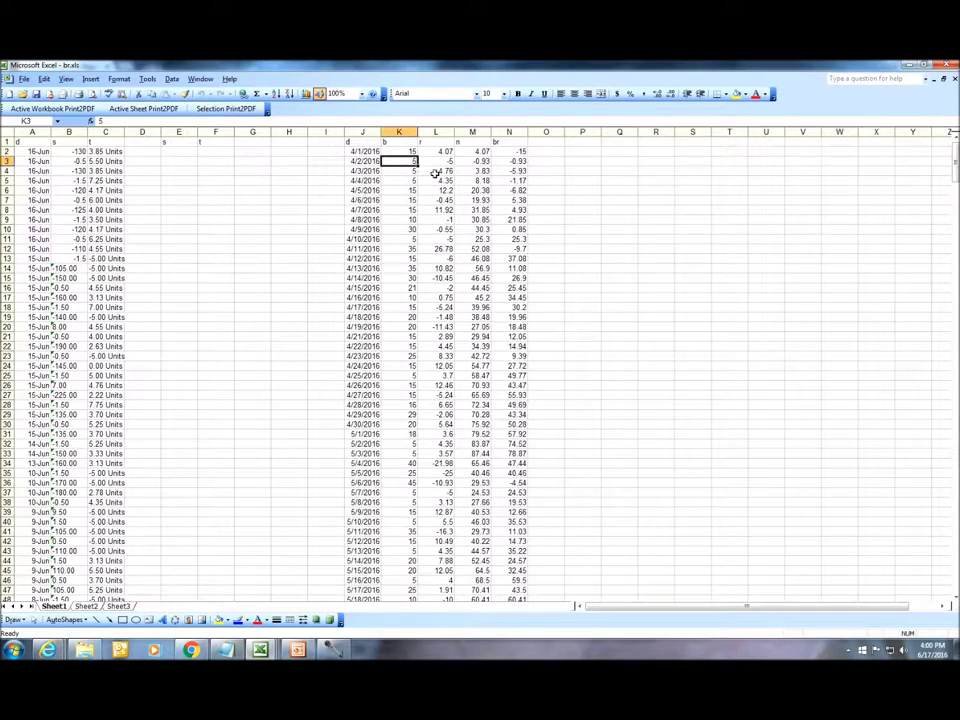
left_click(486, 161)
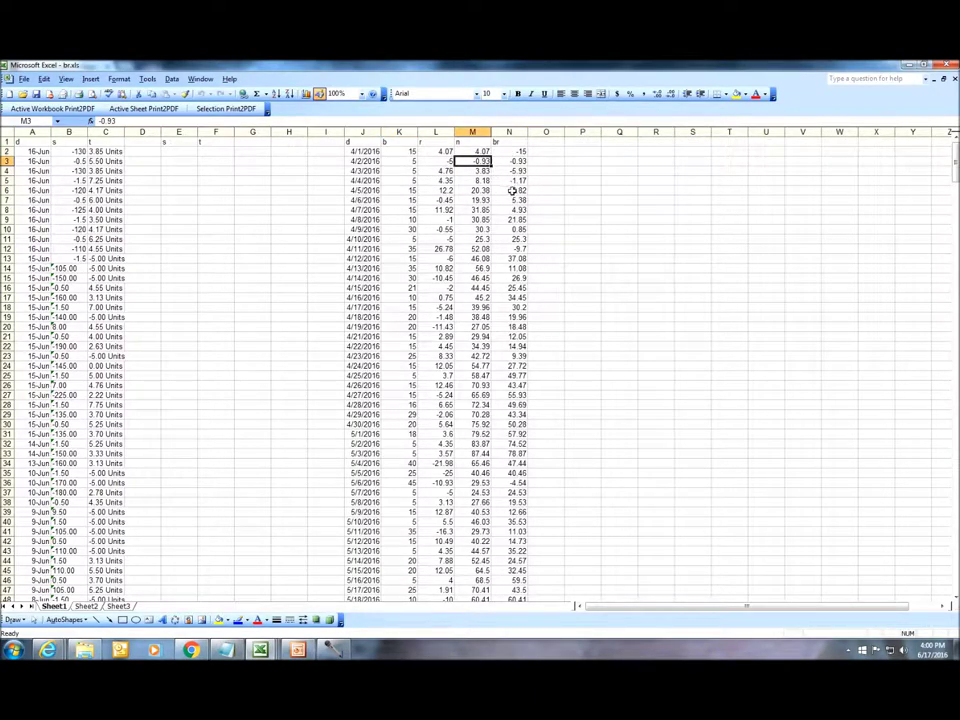
Step: Examine the daily bankroll values in the br column from 4/1/2016 through the April, May and June rows
left_click(516, 151)
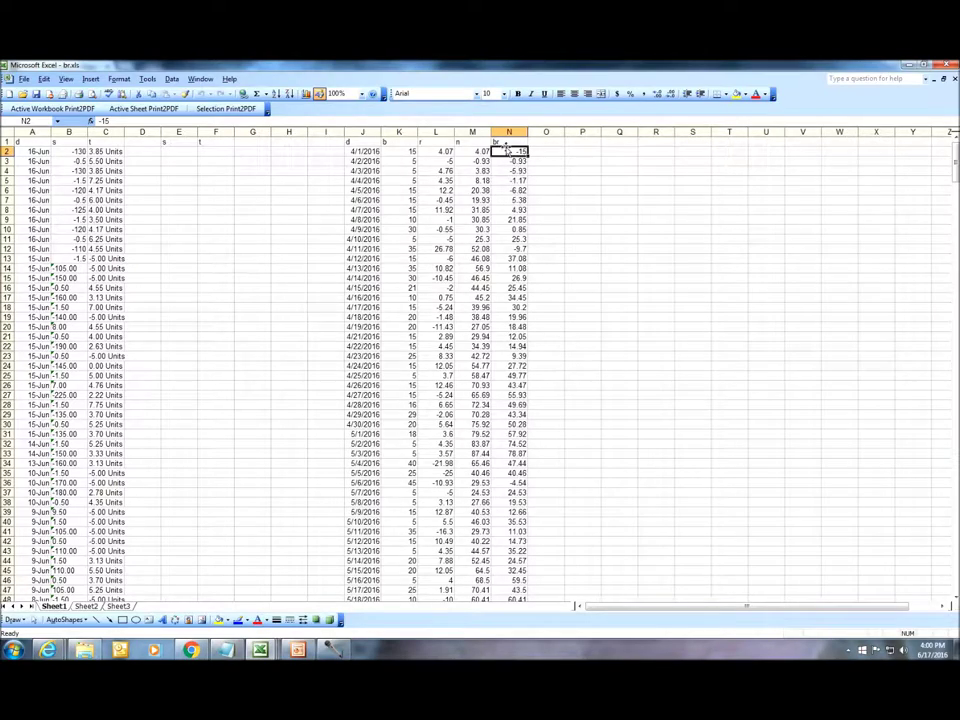
left_click(508, 161)
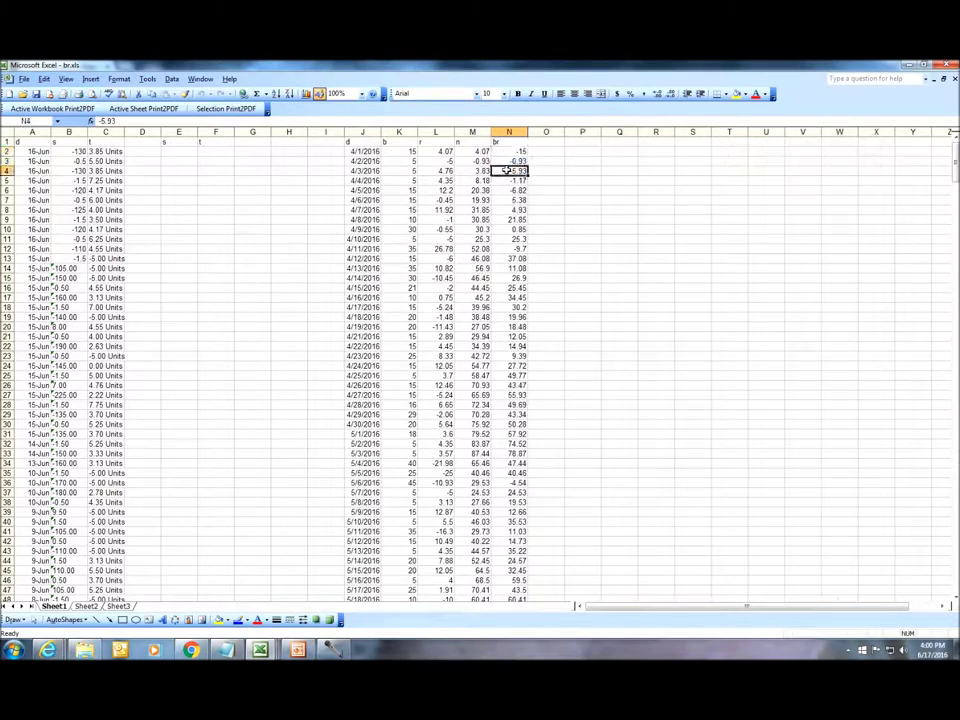
left_click(508, 171)
left_click(508, 192)
left_click(508, 219)
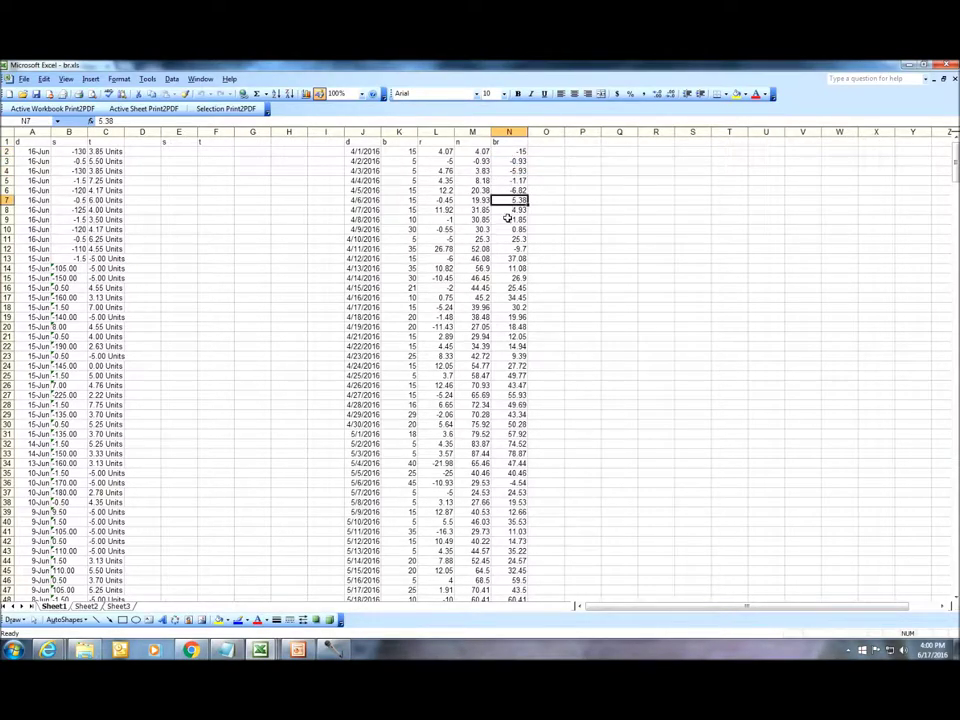
left_click(519, 306)
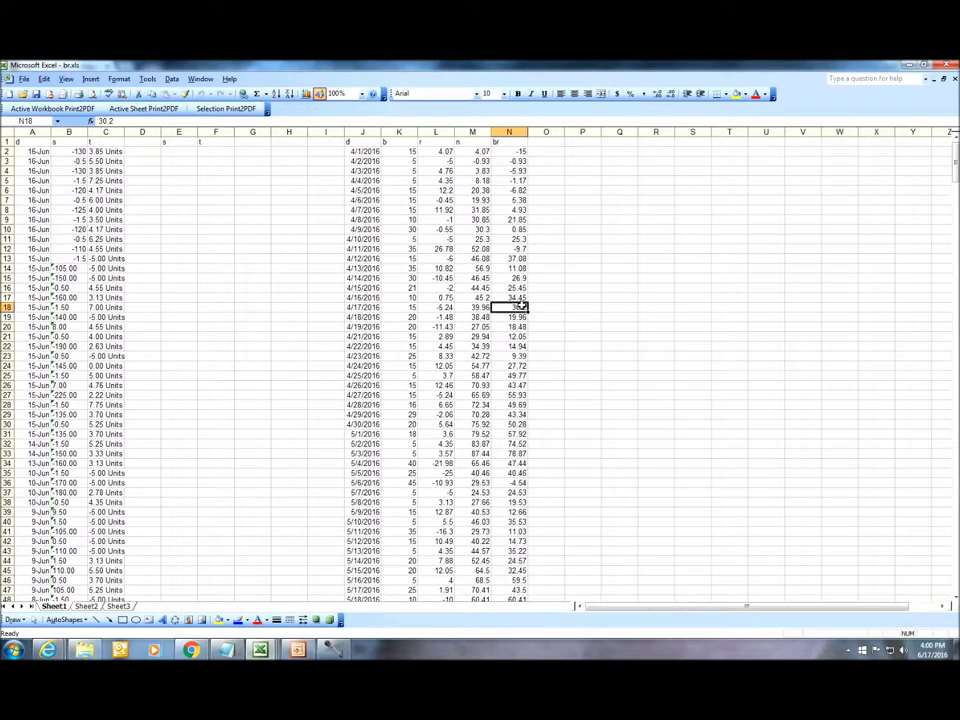
scroll(521, 306, "down", 3)
left_click(512, 326)
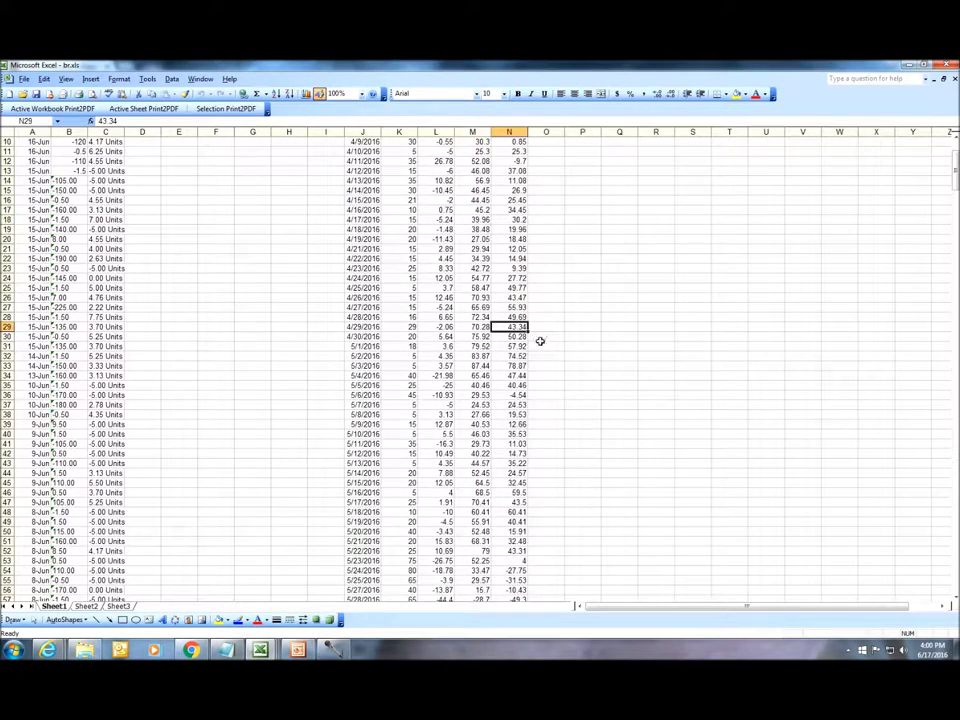
scroll(540, 340, "down", 5)
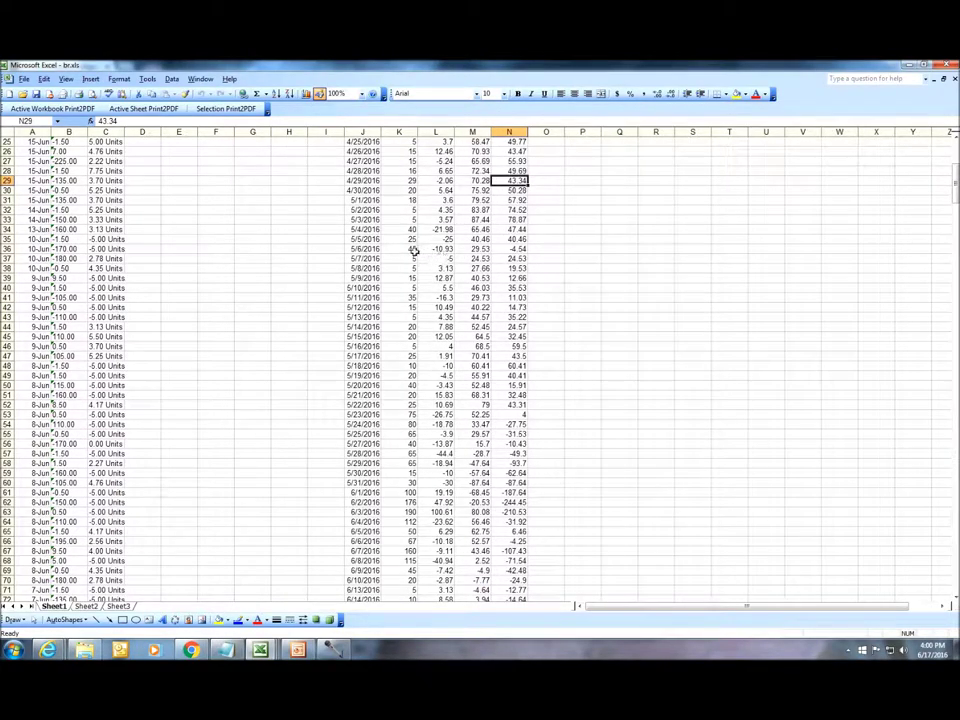
Step: Compare the bet and bankroll values for 5/6/2016 and 6/2/2016 in columns K and N, including the preceding 6/1/2016 net in column M
left_click(410, 249)
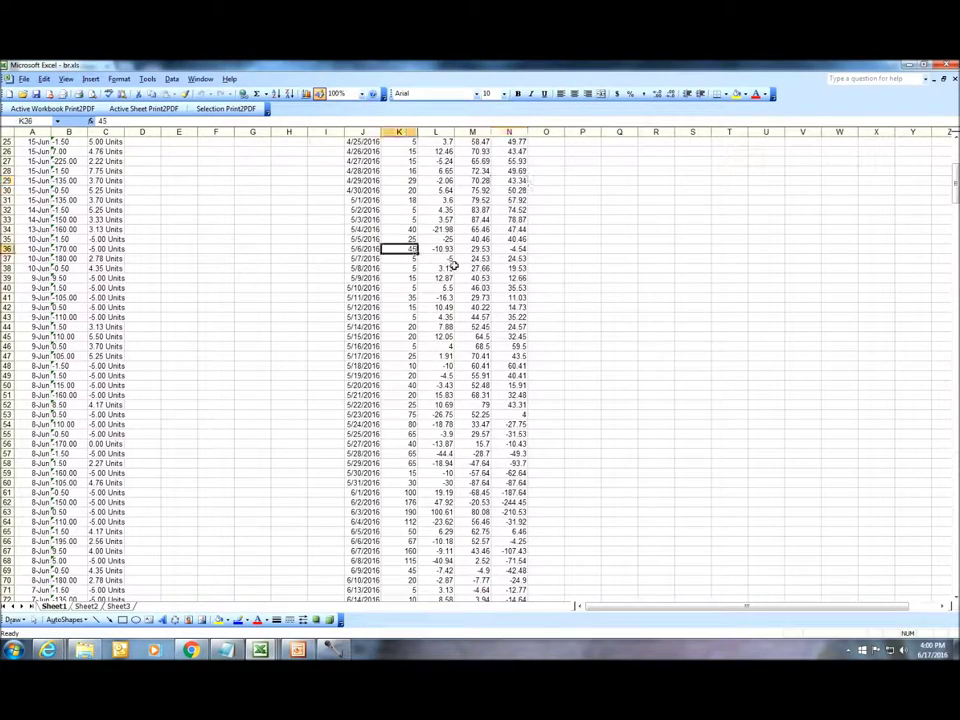
left_click(514, 249)
scroll(516, 317, "down", 4)
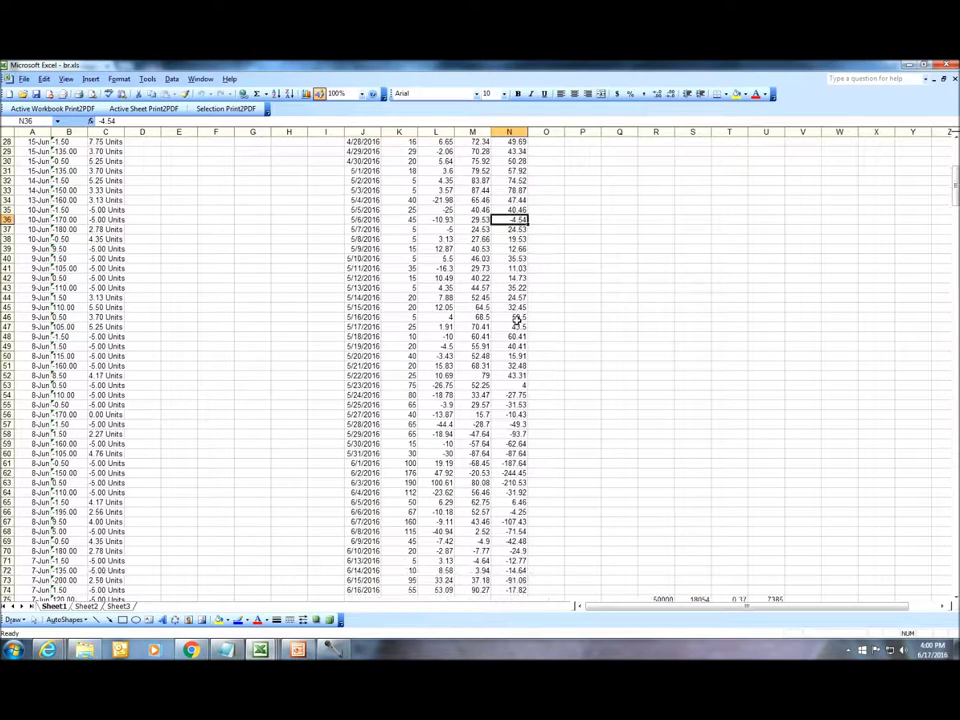
scroll(519, 320, "down", 1)
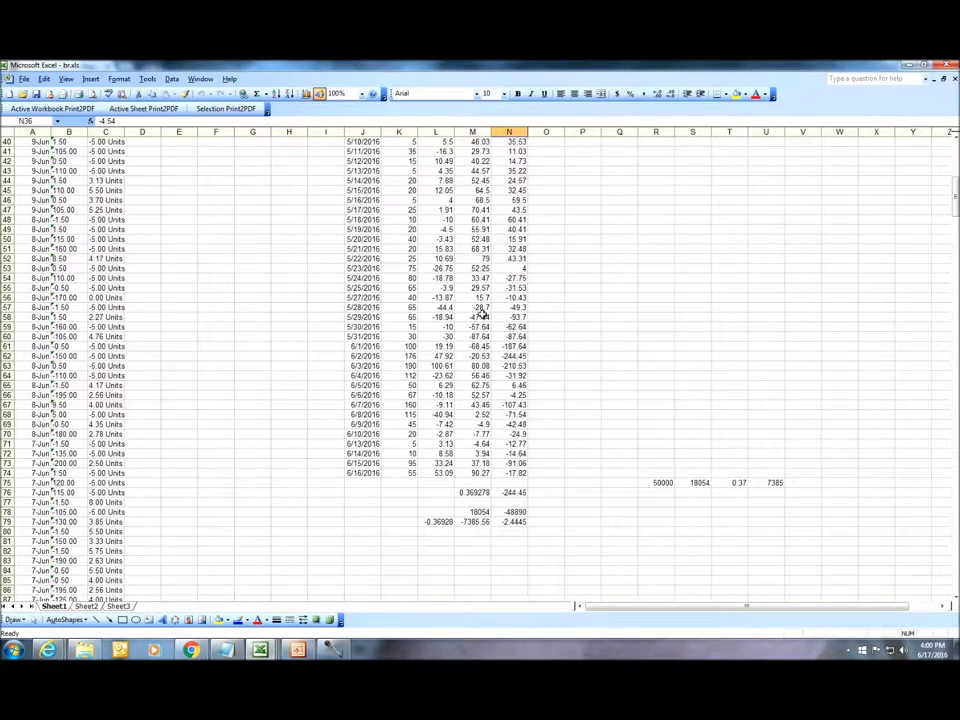
left_click(405, 357)
left_click(517, 356)
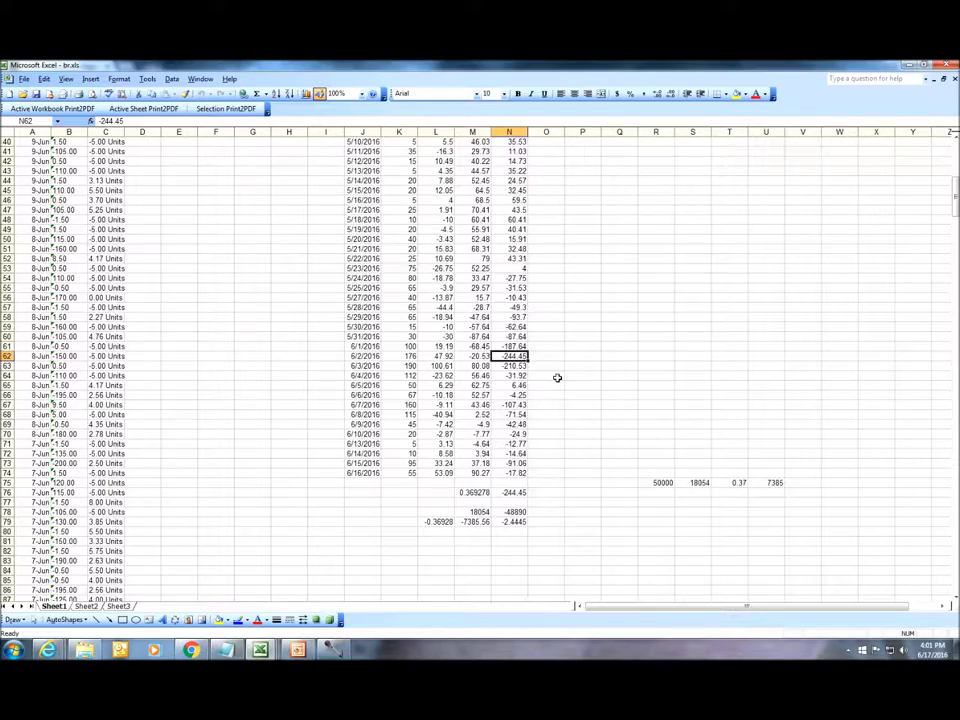
left_click(474, 347)
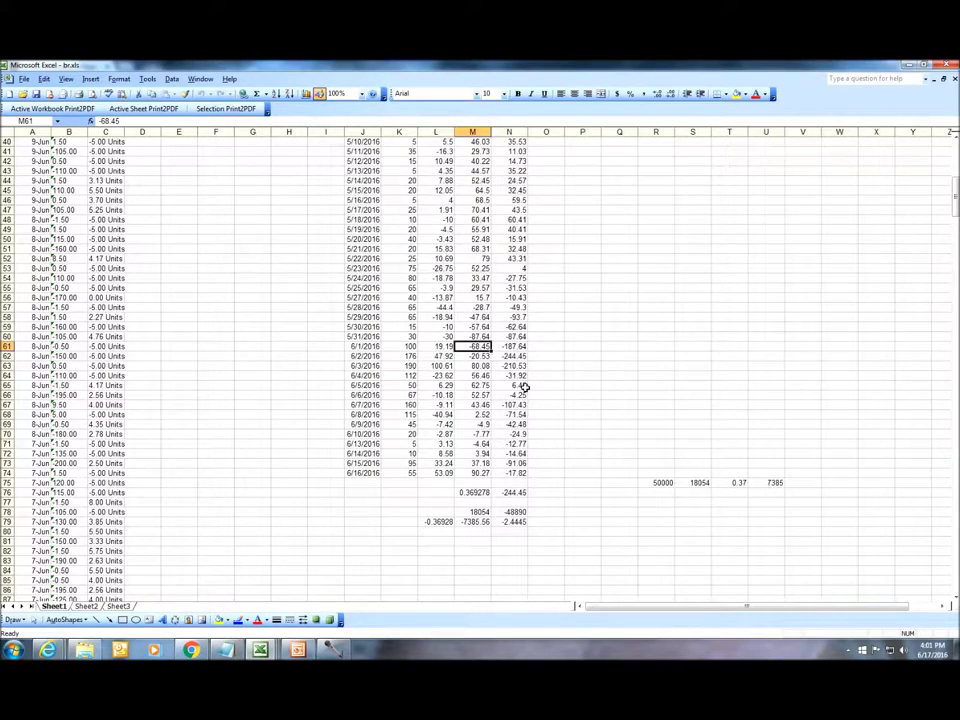
left_click(405, 357)
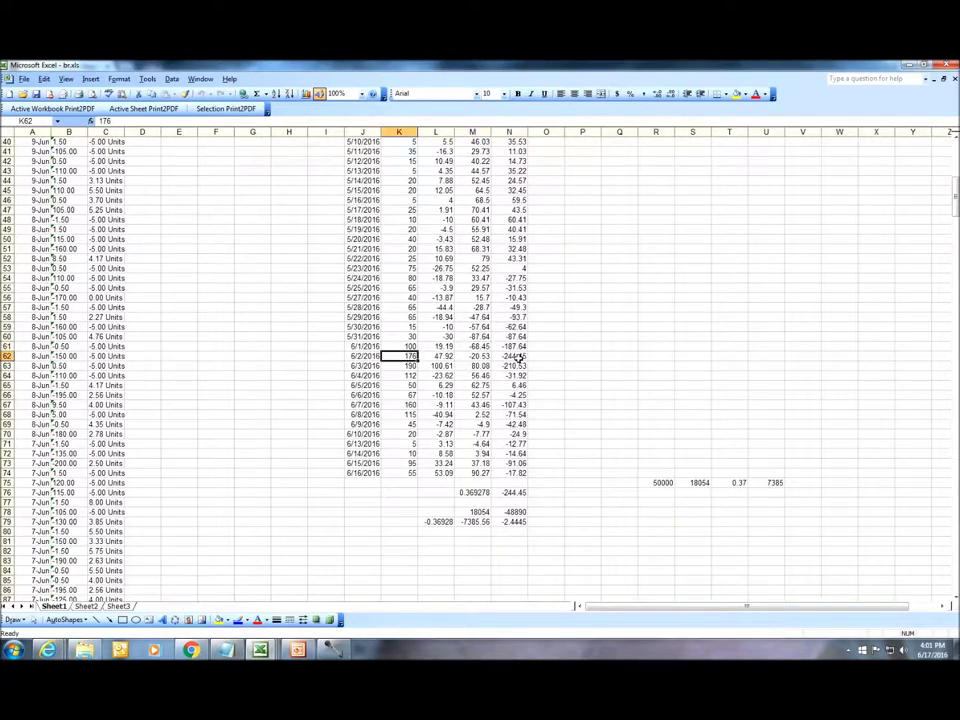
left_click(517, 356)
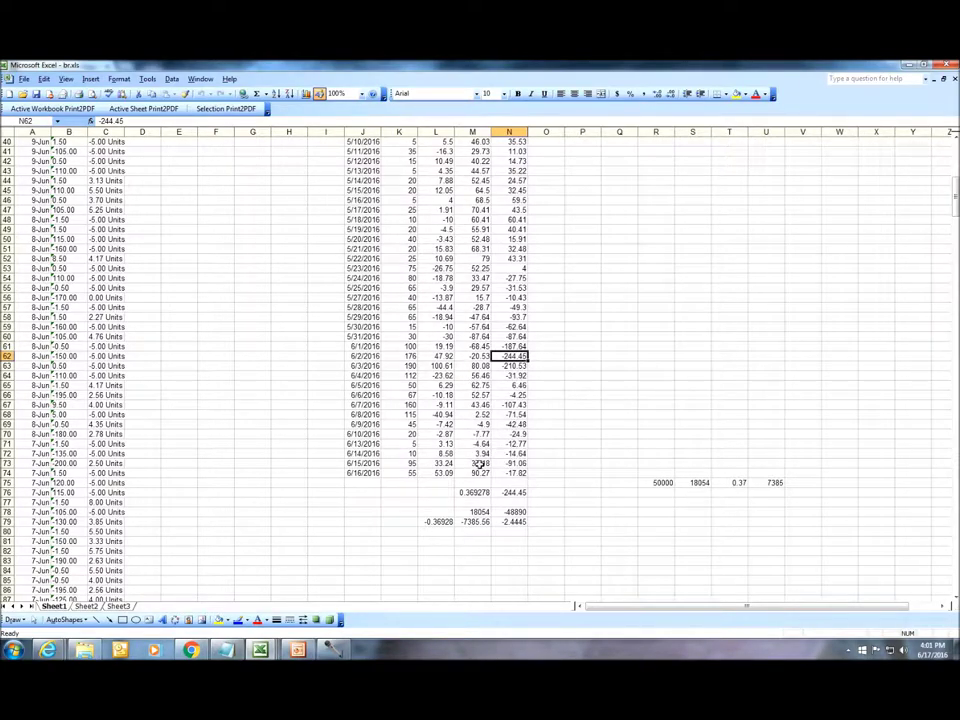
Step: Examine the final net values in M73:M74, the required bankroll in N76 and the ROI formula in M76
left_click_drag(478, 464, 483, 476)
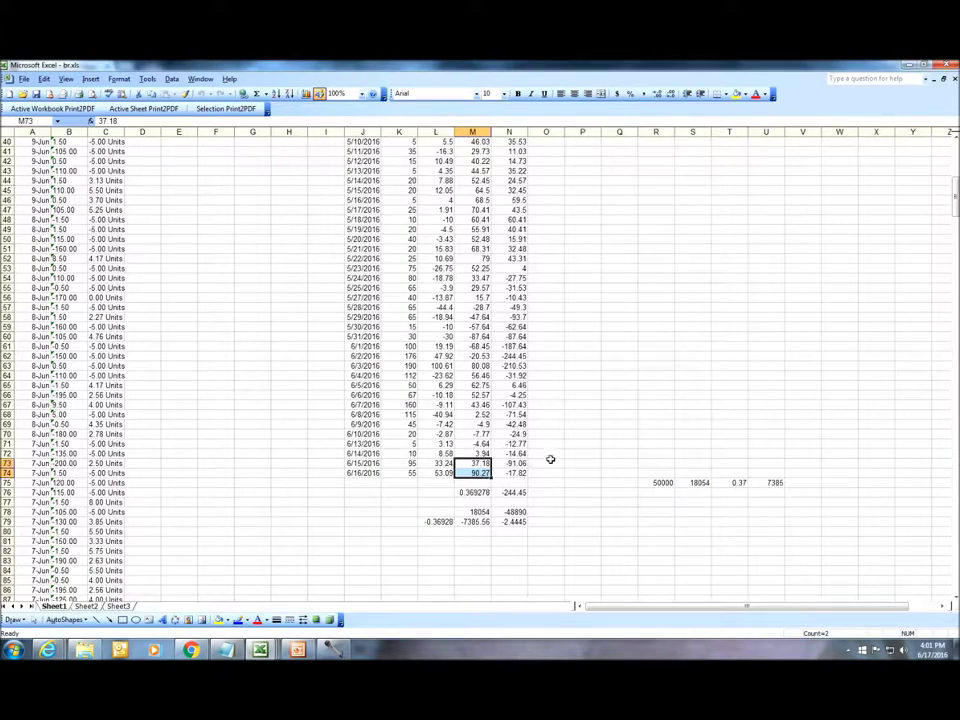
scroll(522, 470, "down", 1)
left_click(512, 463)
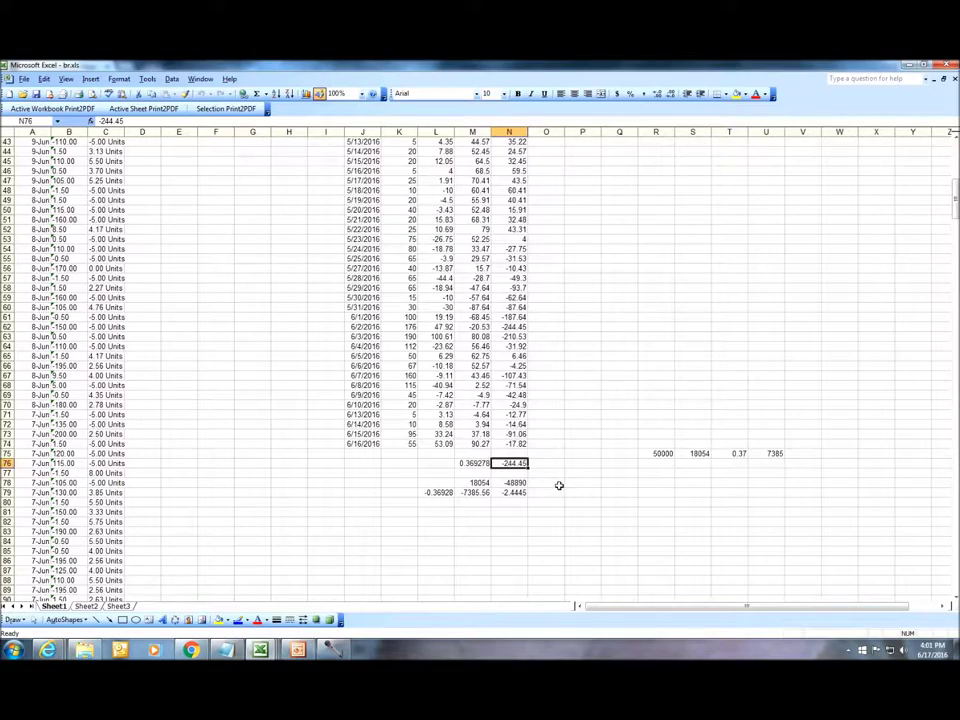
left_click(482, 443)
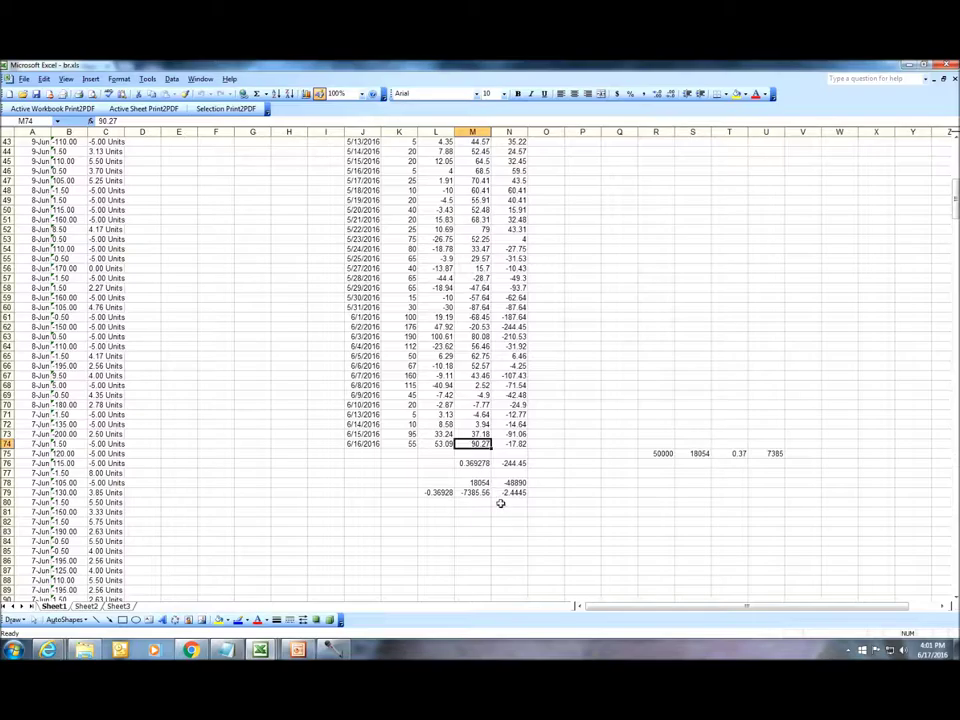
left_click(474, 463)
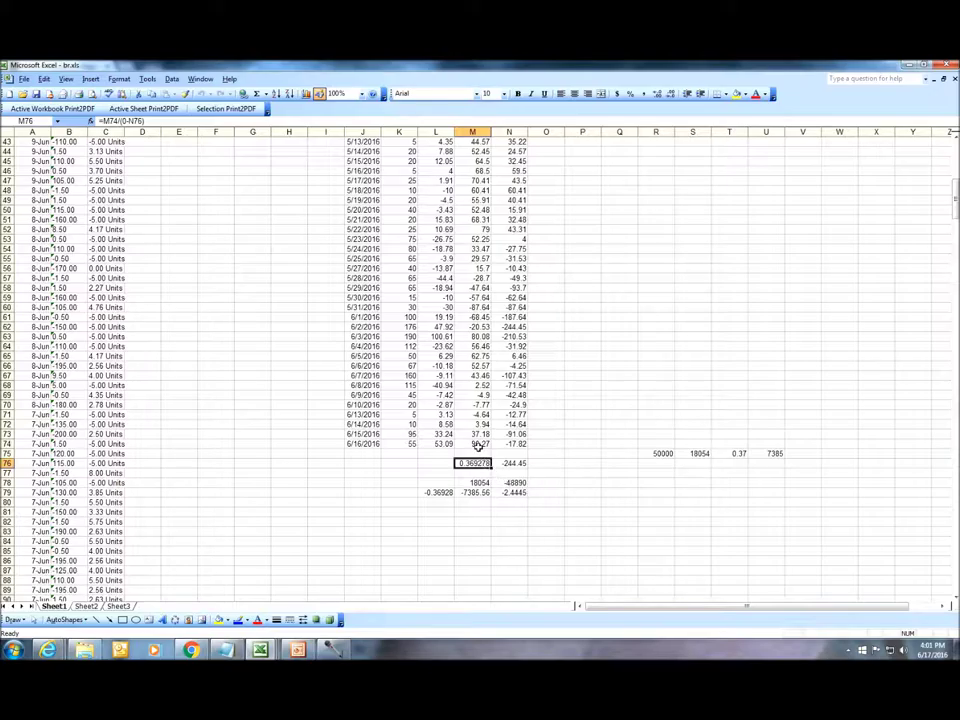
key("Up")
key("Up")
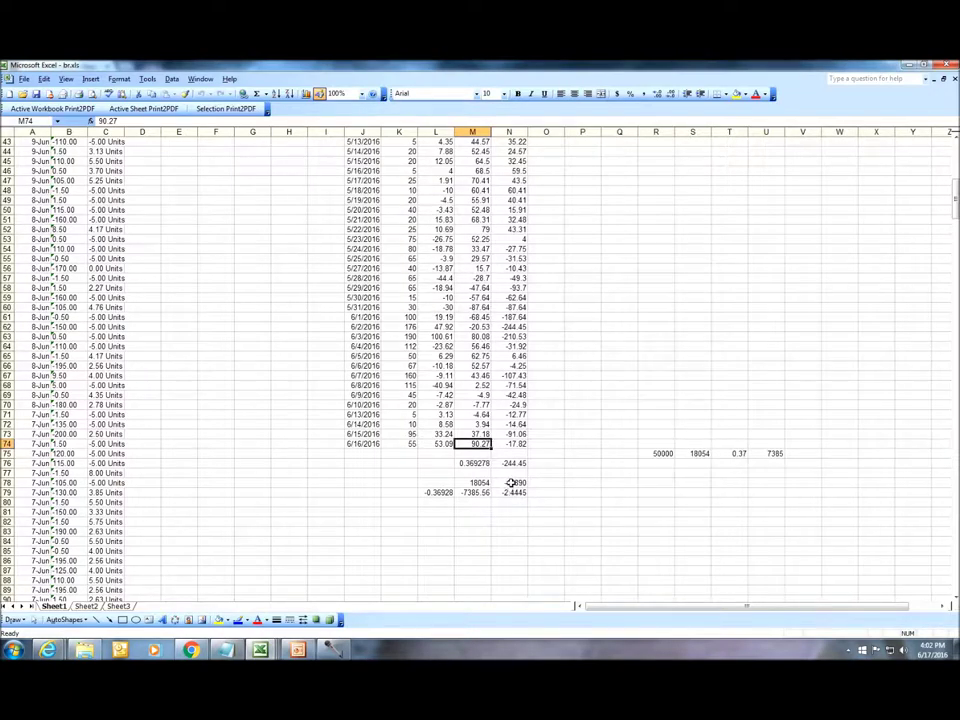
Step: Compare the unit bankroll in N76 with its dollar conversion in N78, and check the net profit formula in M78
left_click(513, 483)
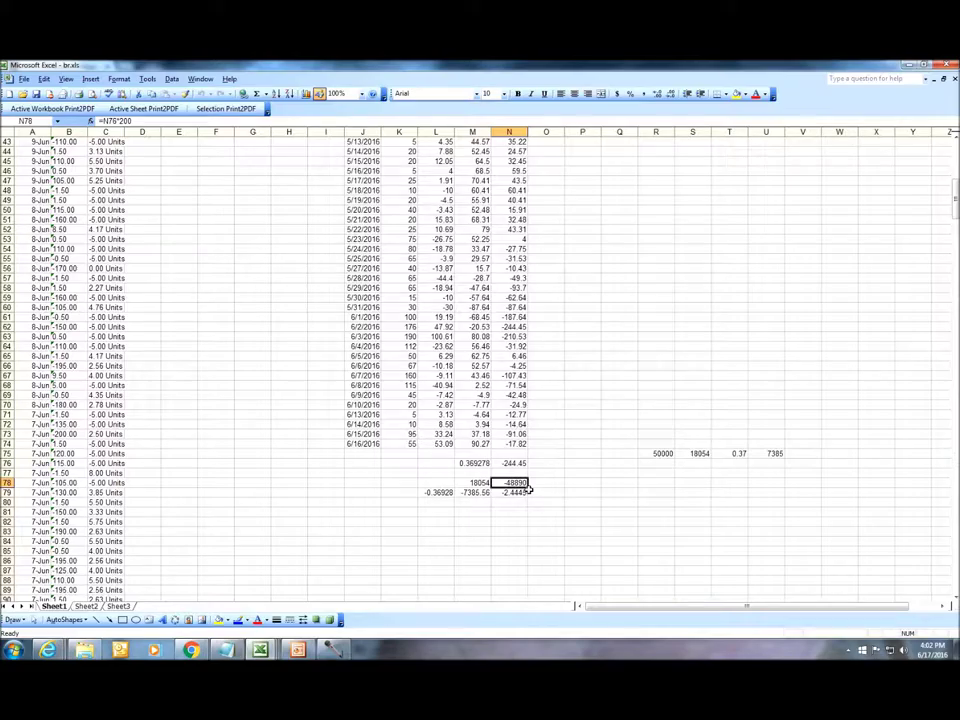
key("Up")
key("Up")
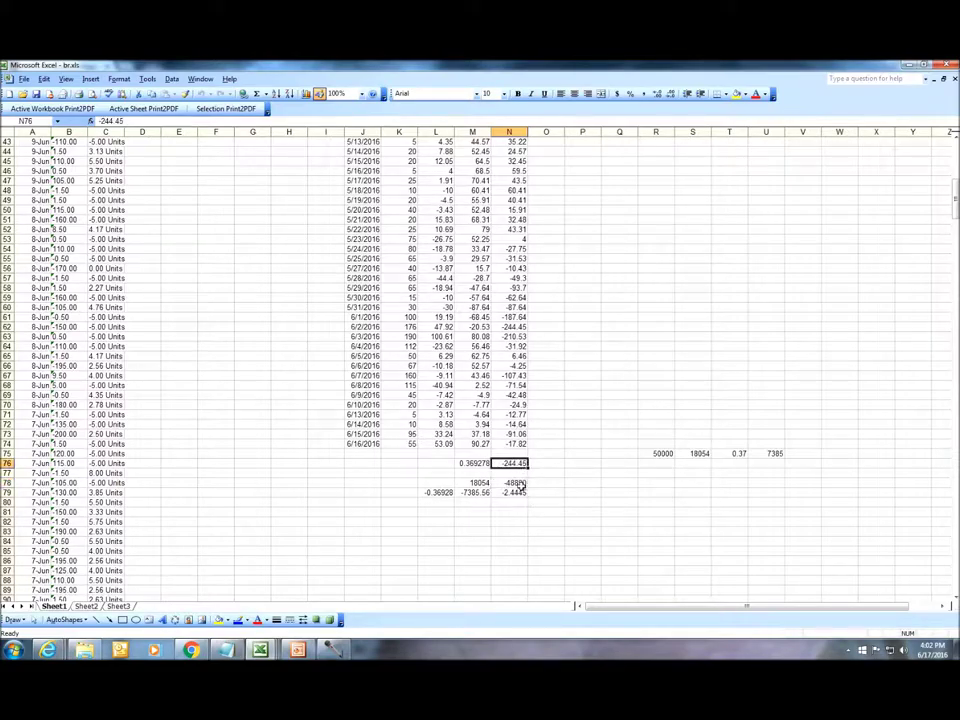
key("Down")
key("Down")
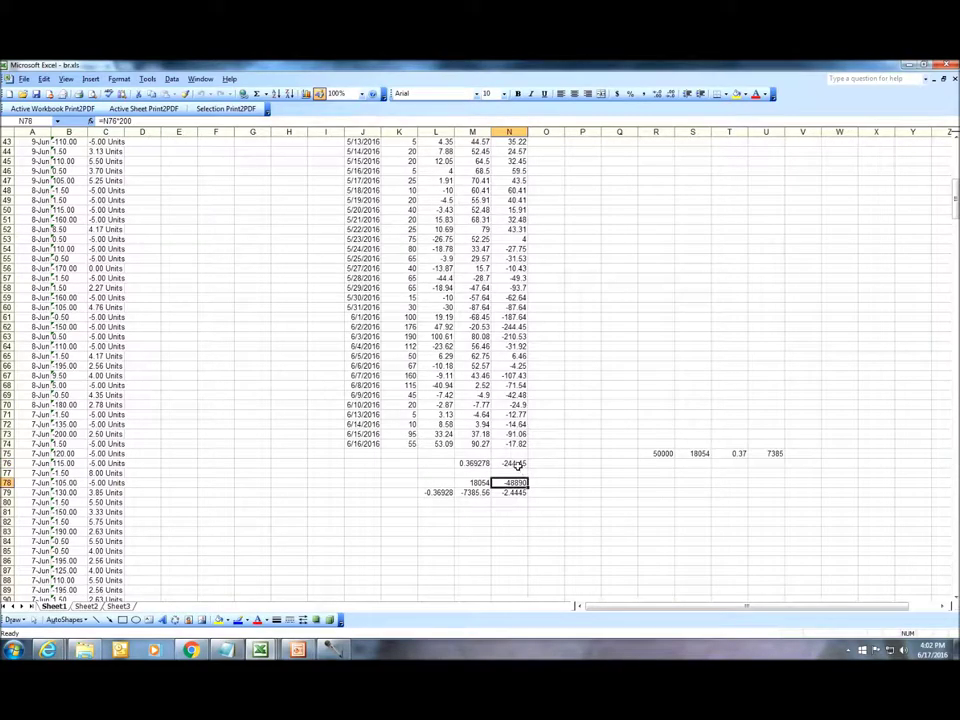
key("Up")
key("Up")
key("Down")
key("Down")
key("Left")
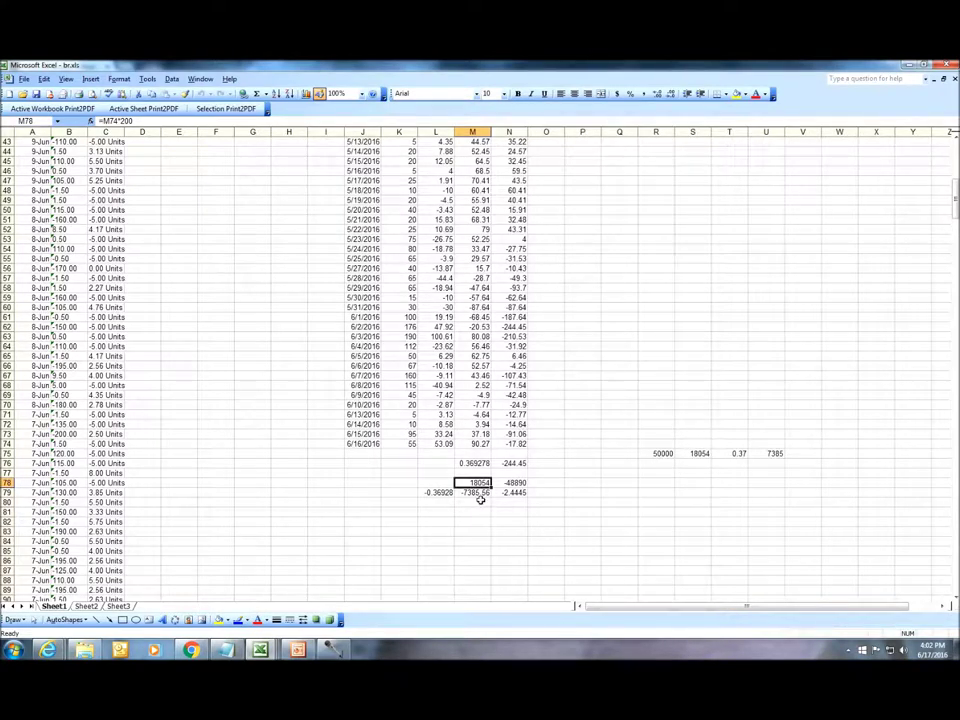
Step: Examine the profit formula in M79 and the bankroll, profit and normalized profit figures in R75, S75 and U75
left_click(477, 493)
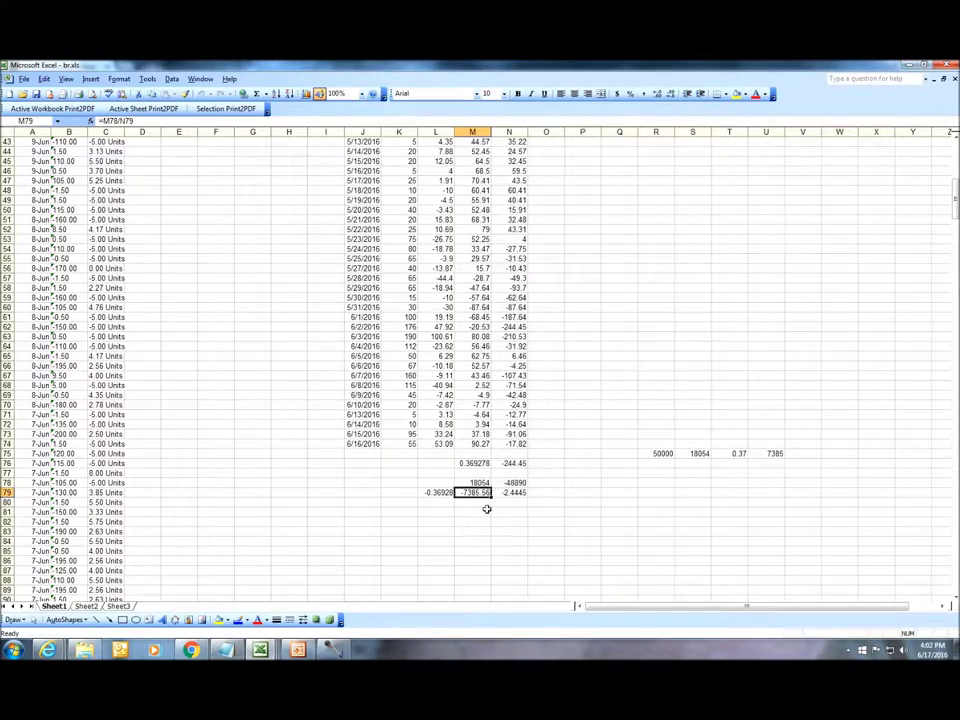
left_click(663, 454)
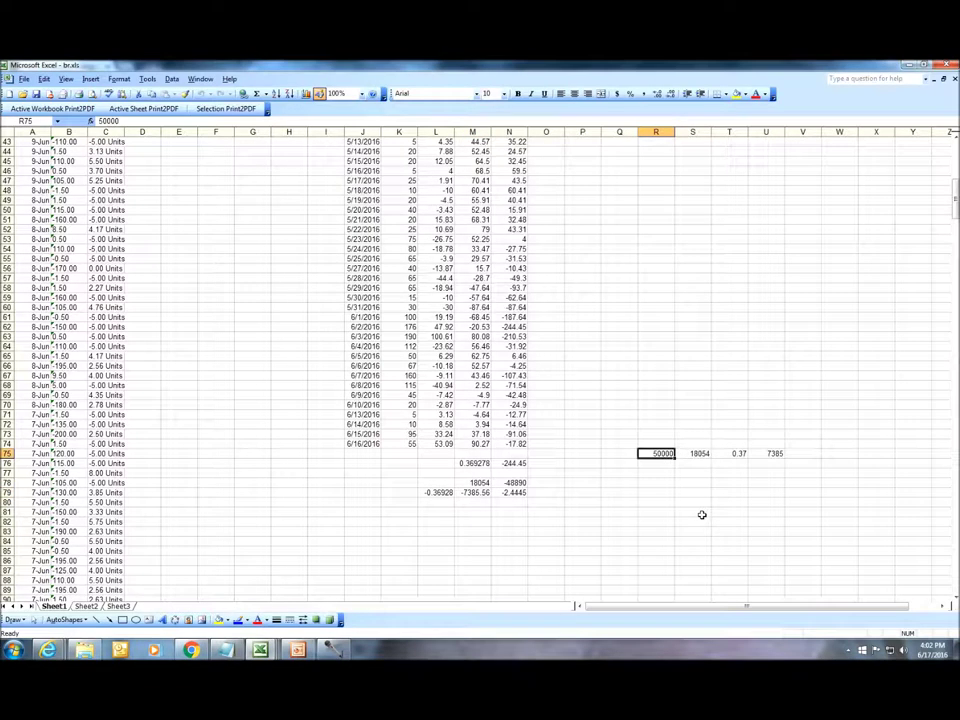
left_click(698, 454)
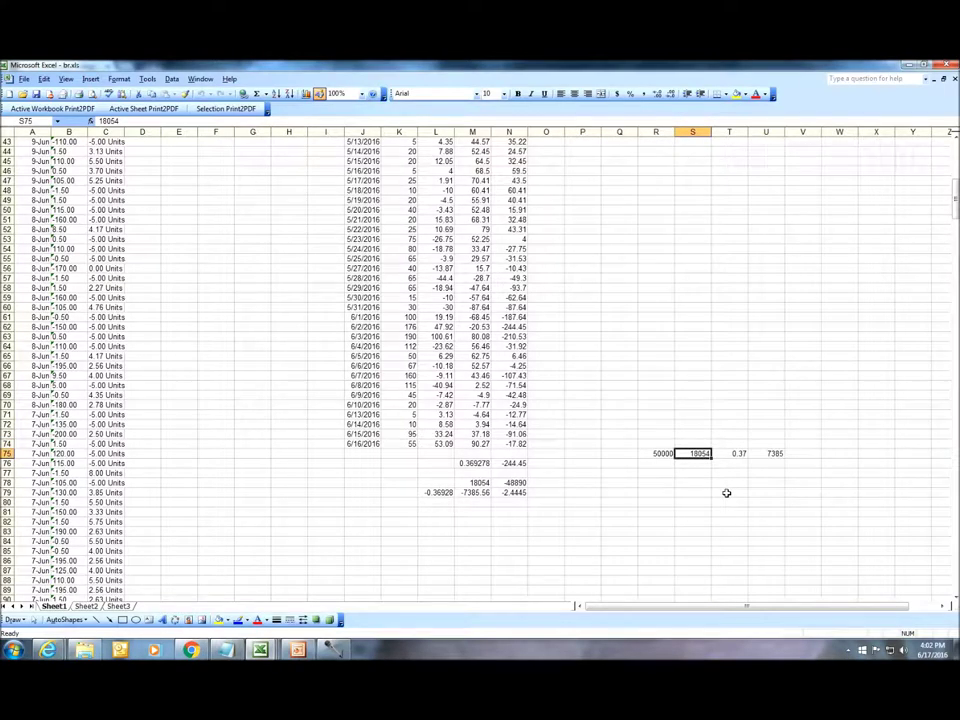
left_click(771, 454)
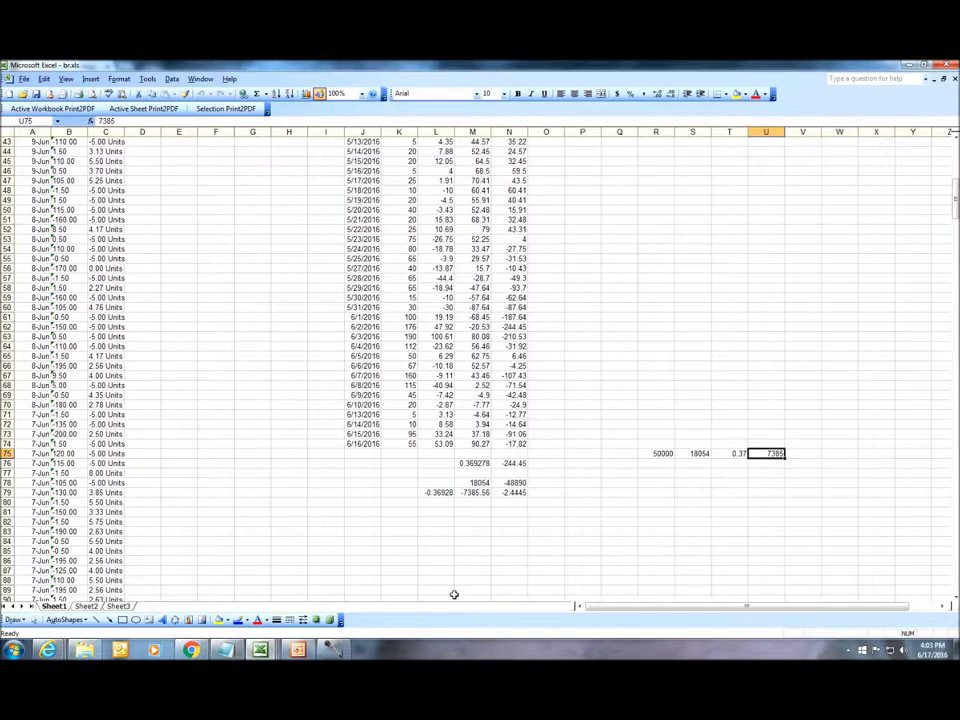
Step: Switch to Chrome, return to the yearly MLB units leaderboard and open the GreatDanePicks profile
left_click(192, 651)
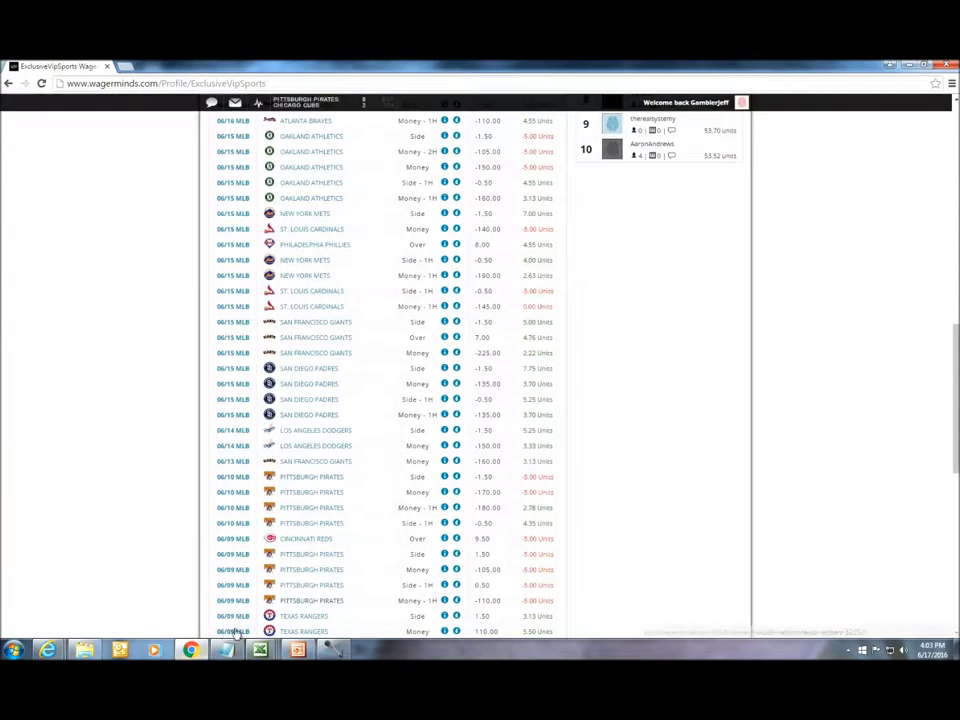
left_click(8, 84)
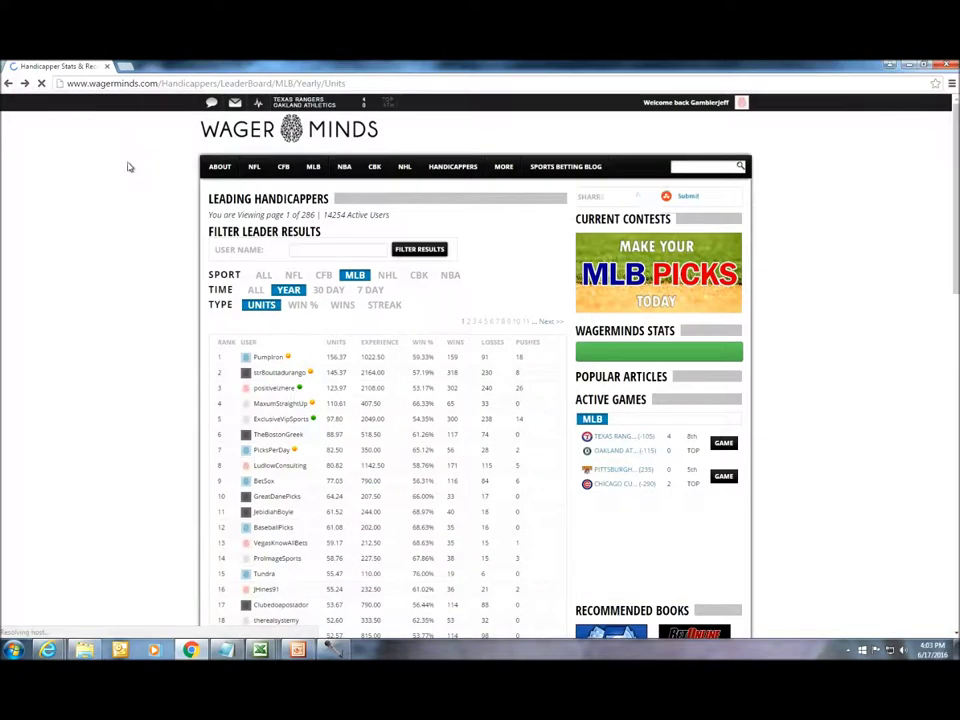
scroll(352, 436, "down", 1)
scroll(352, 436, "down", 1)
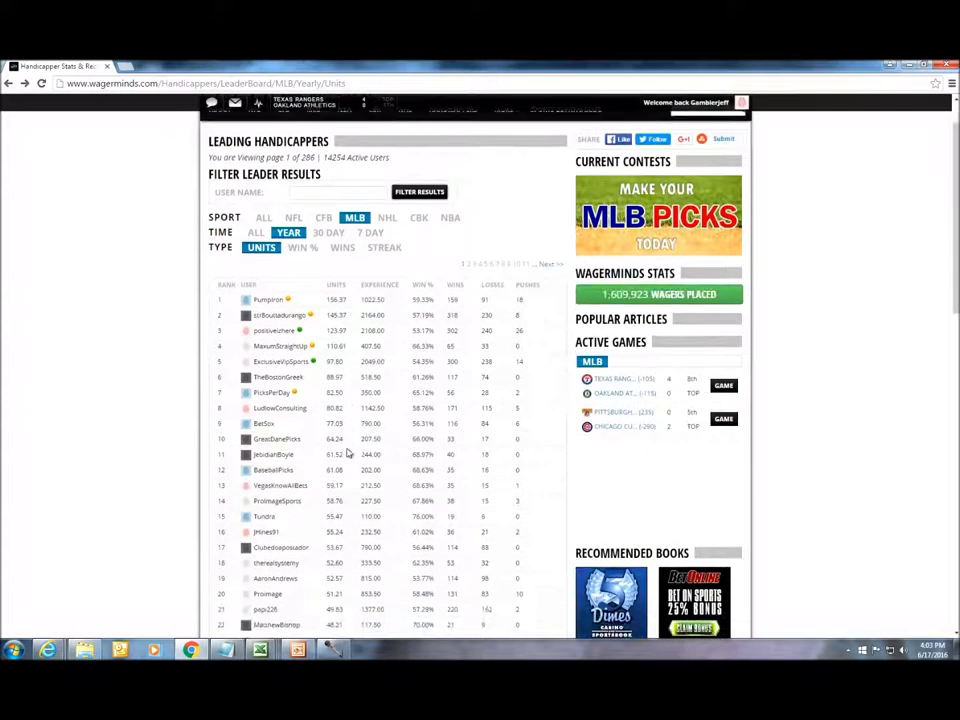
left_click(294, 440)
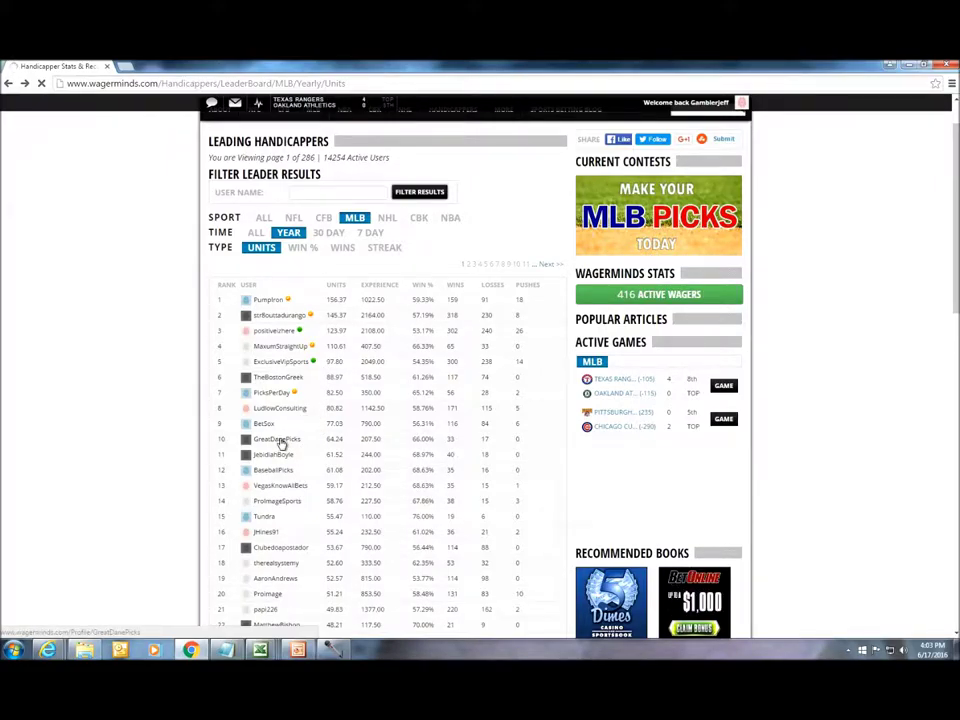
left_click(281, 441)
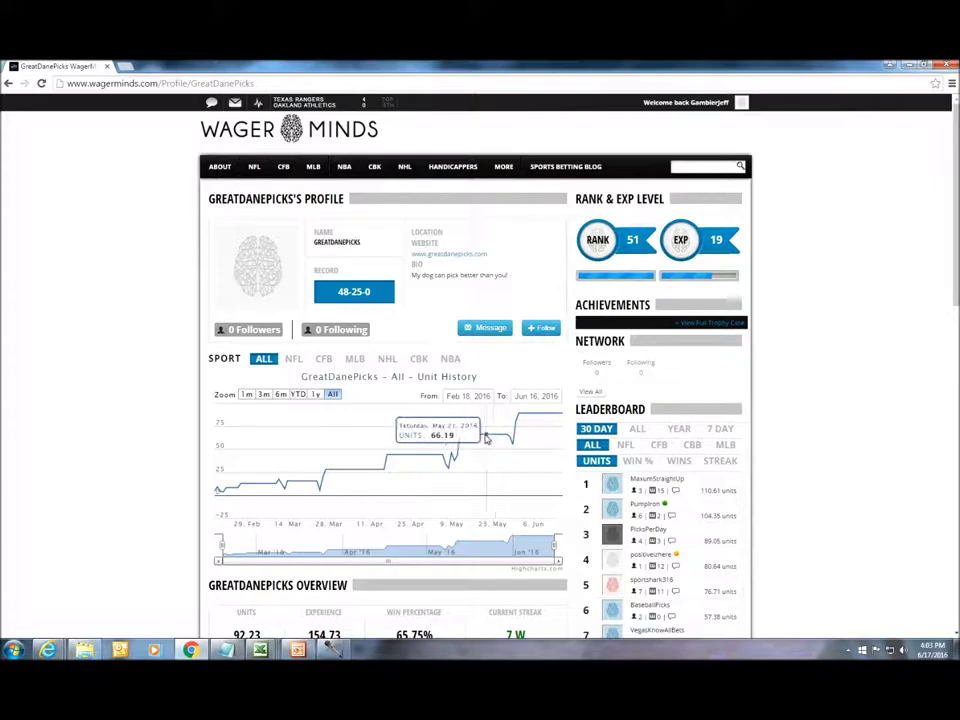
Step: Examine GreatDanePicks' unit history, overview and wager history, loading more wagers into the list
scroll(494, 431, "down", 1)
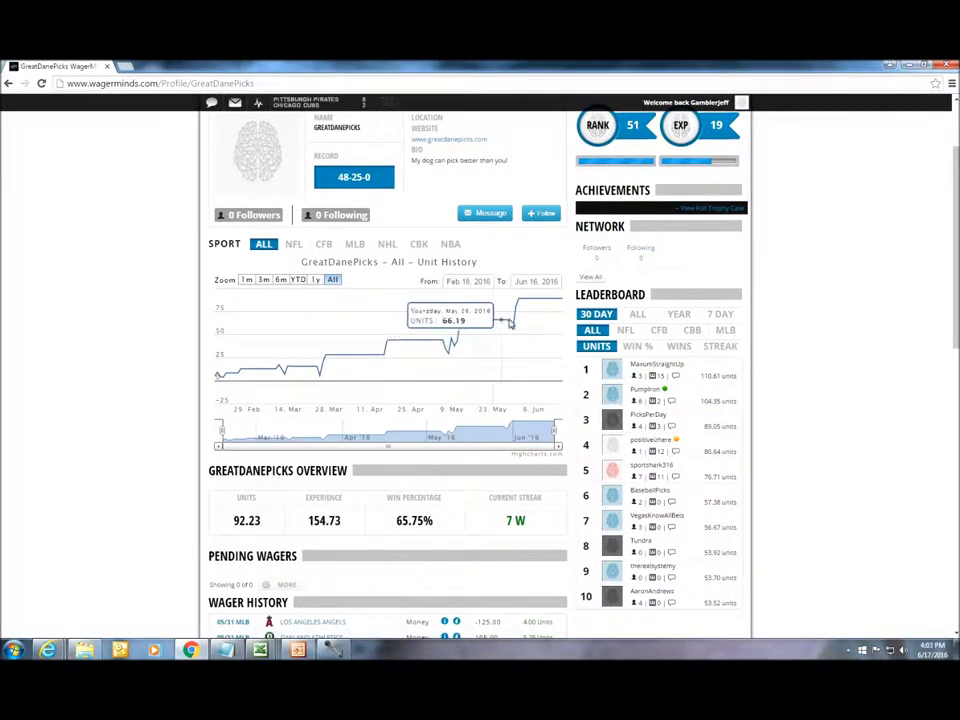
scroll(511, 397, "down", 3)
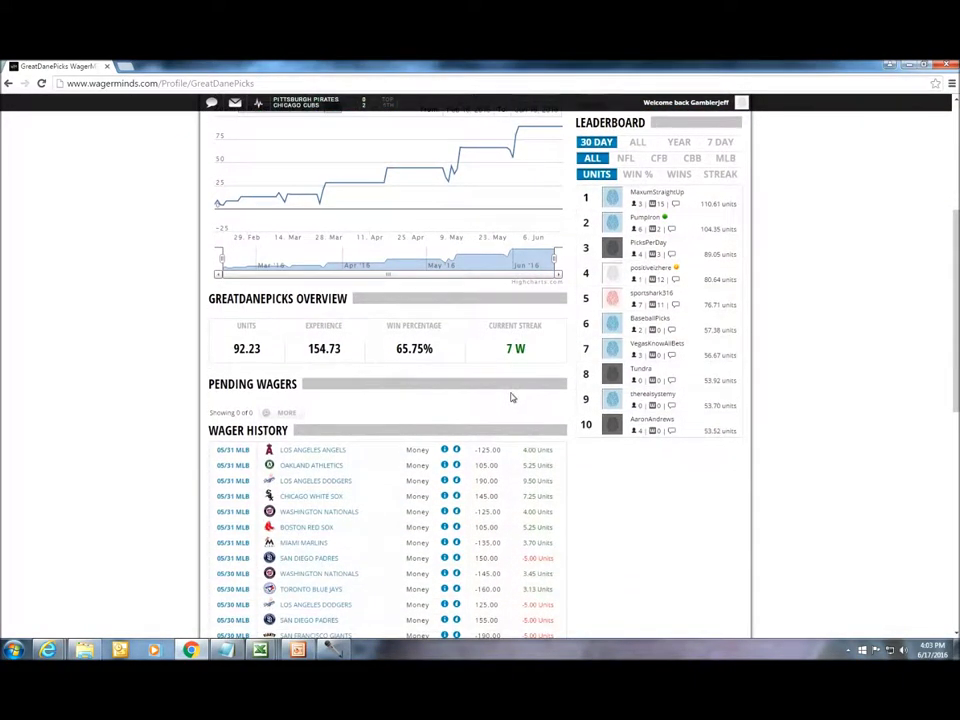
scroll(432, 427, "down", 2)
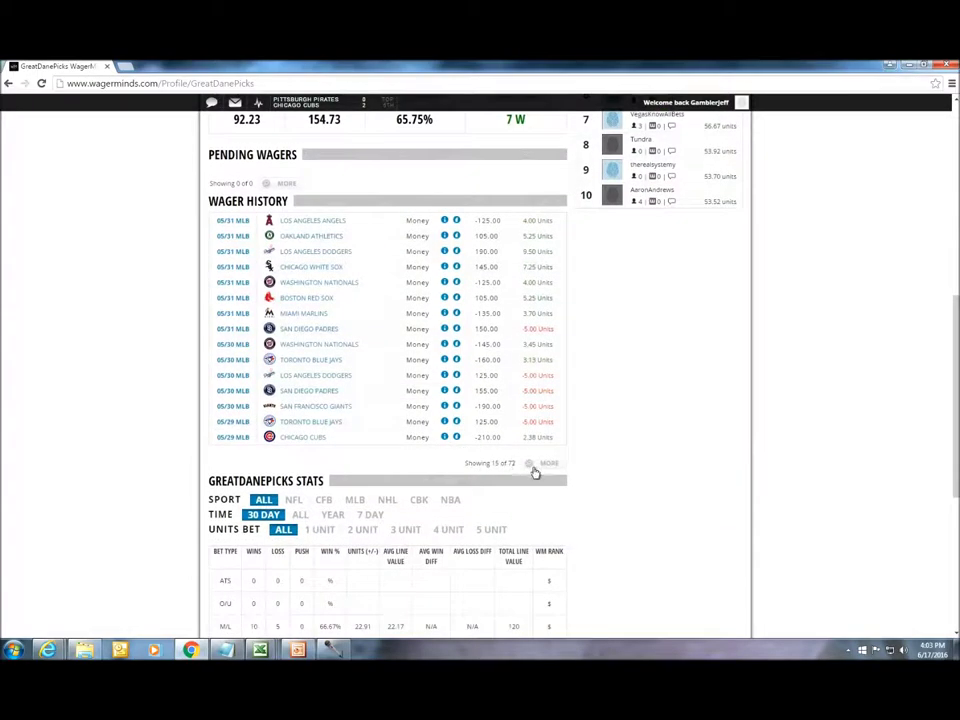
left_click(536, 467)
scroll(531, 471, "down", 3)
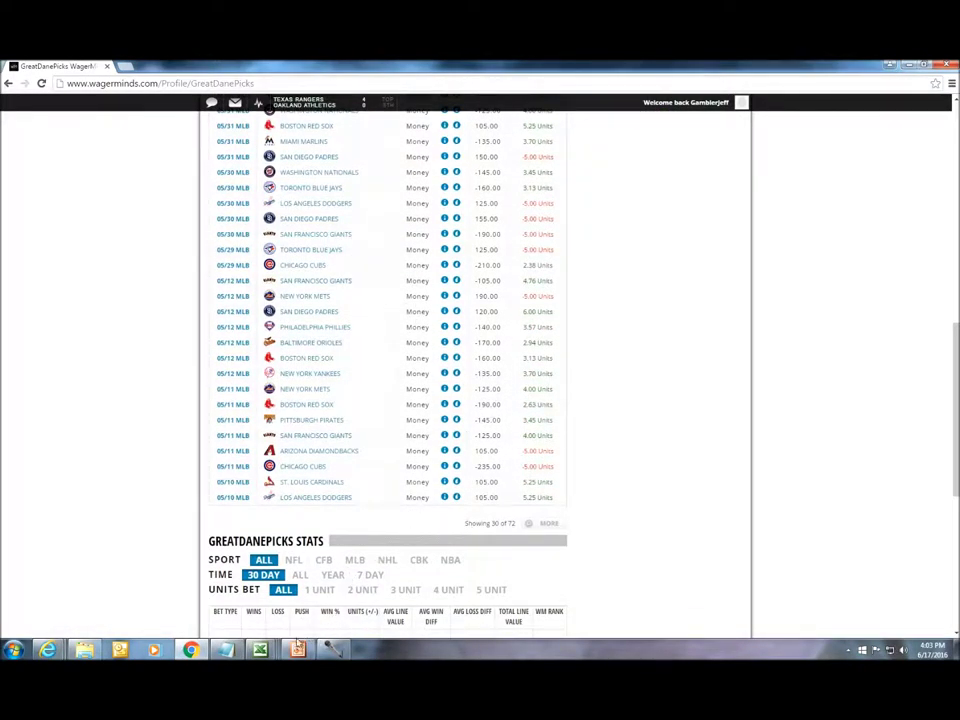
Step: Switch to the br2.xls workbook in Excel and compare the bet, net and bankroll values for 4/17/2016 in row 2
mouse_move(263, 651)
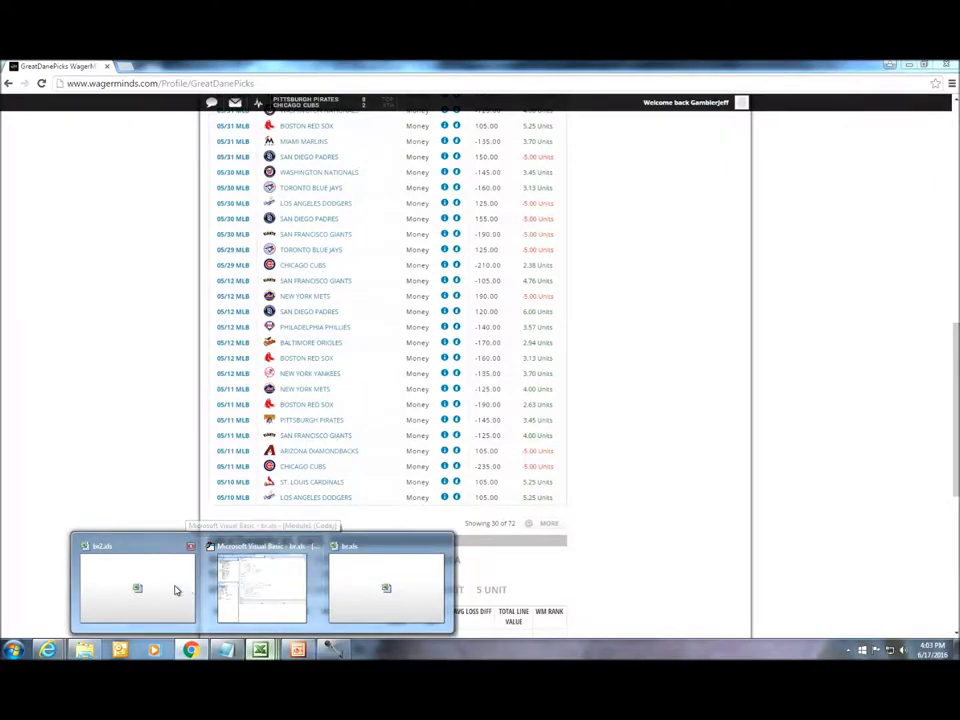
left_click(222, 543)
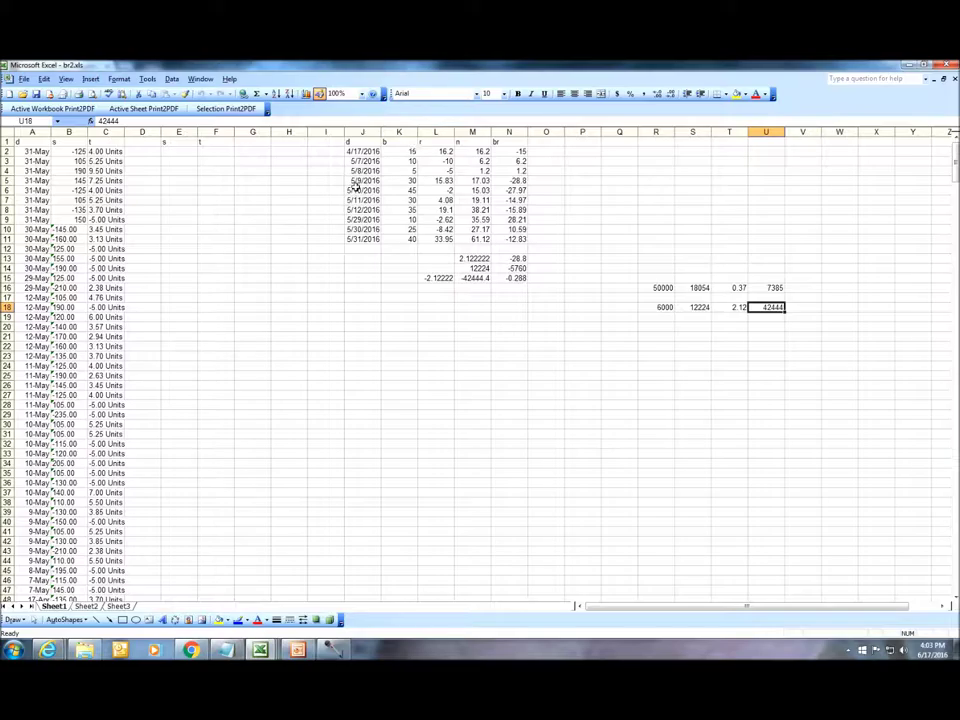
left_click(360, 151)
left_click(399, 151)
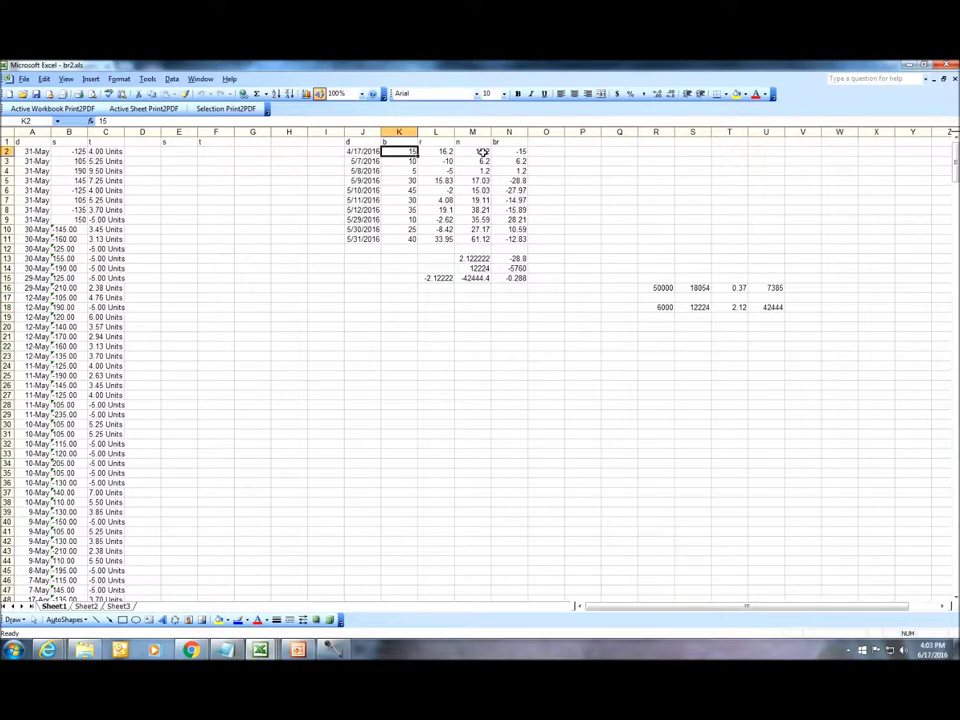
left_click(484, 152)
left_click(397, 152)
left_click(508, 152)
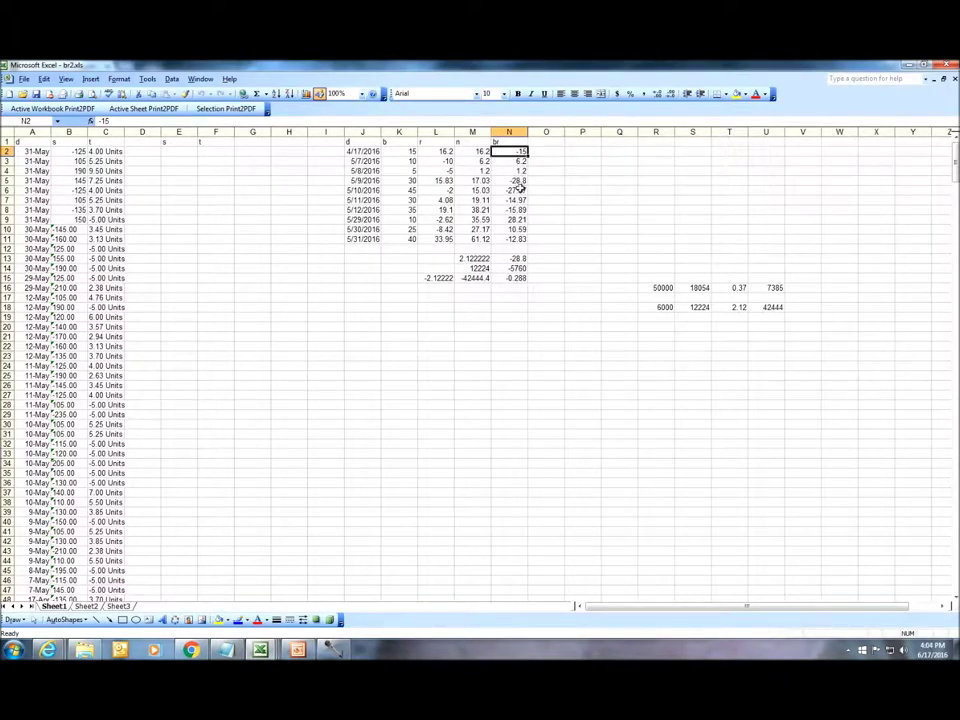
Step: Examine the lowest bankroll in N5, the final net in M11, and the formulas in N14, M14 and M15
left_click(519, 181)
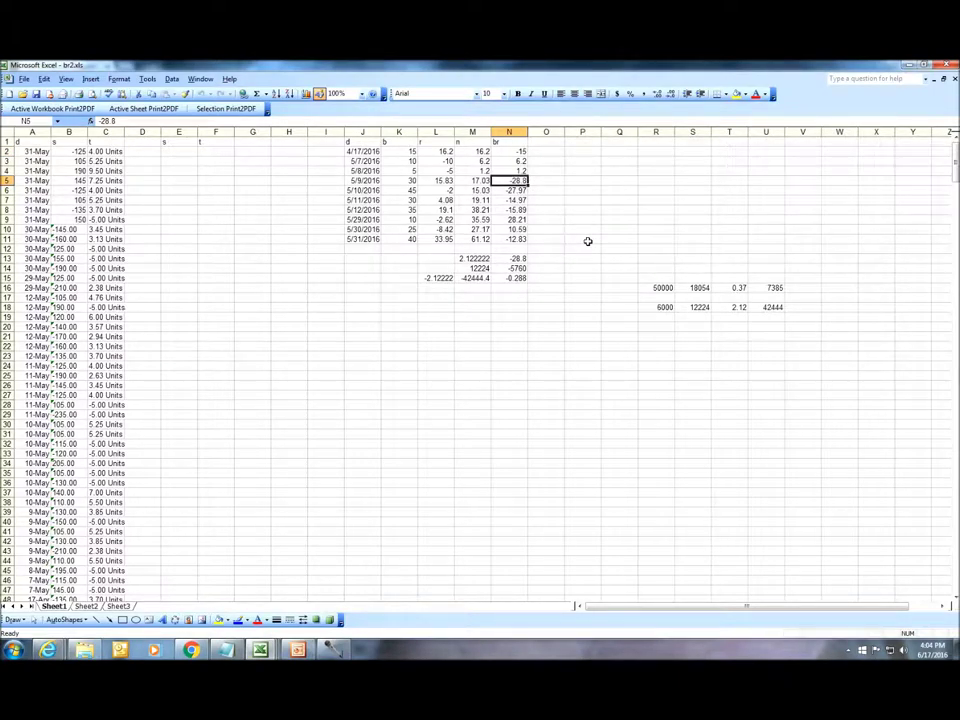
left_click(474, 239)
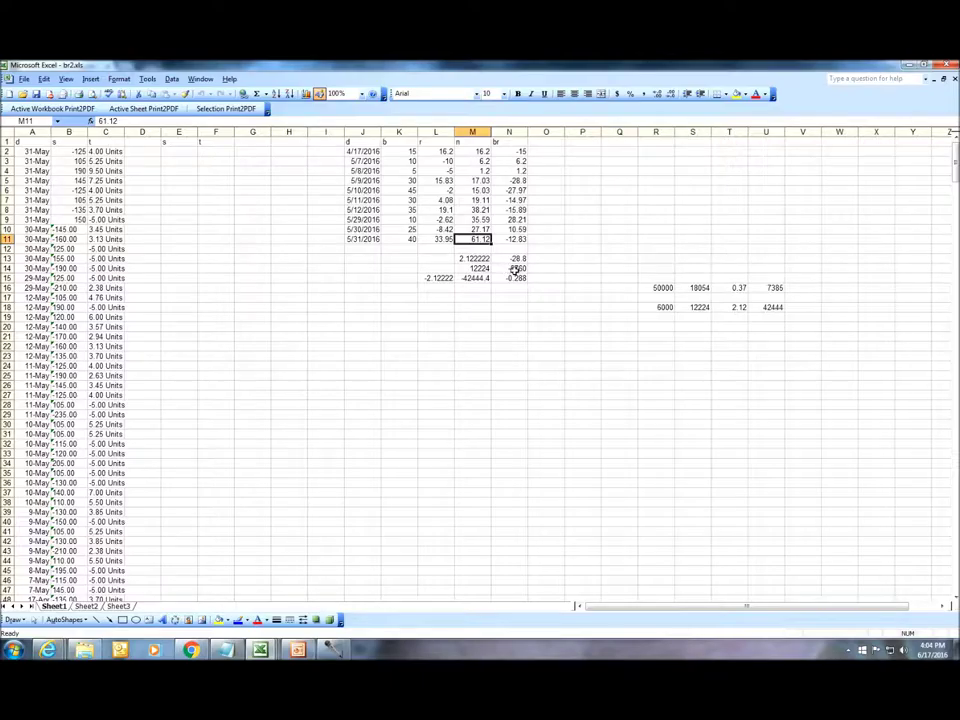
left_click(514, 268)
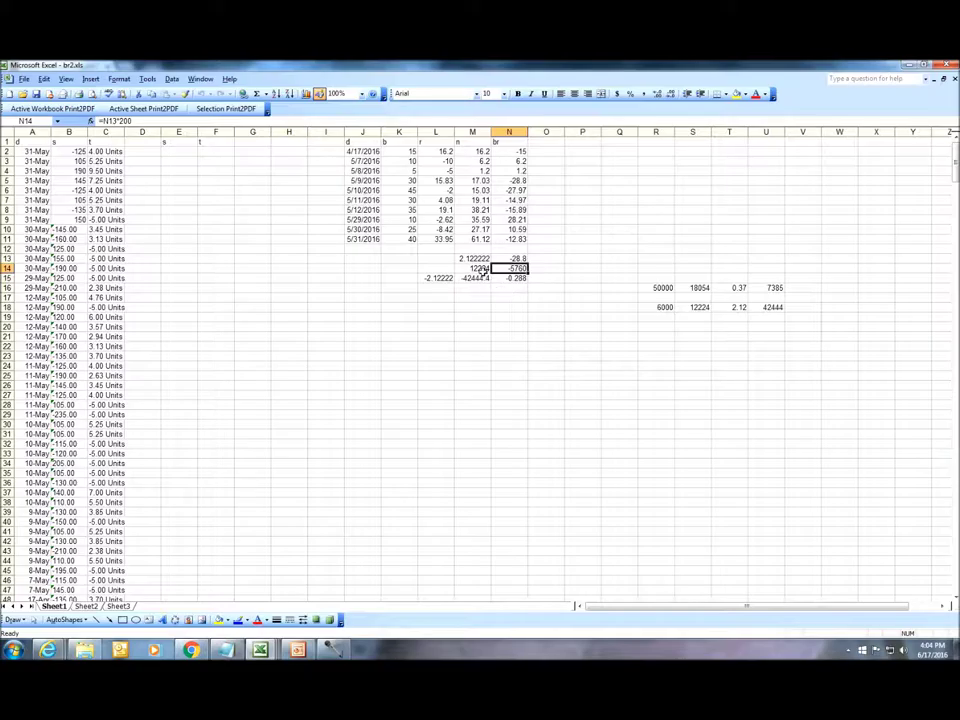
key("Left")
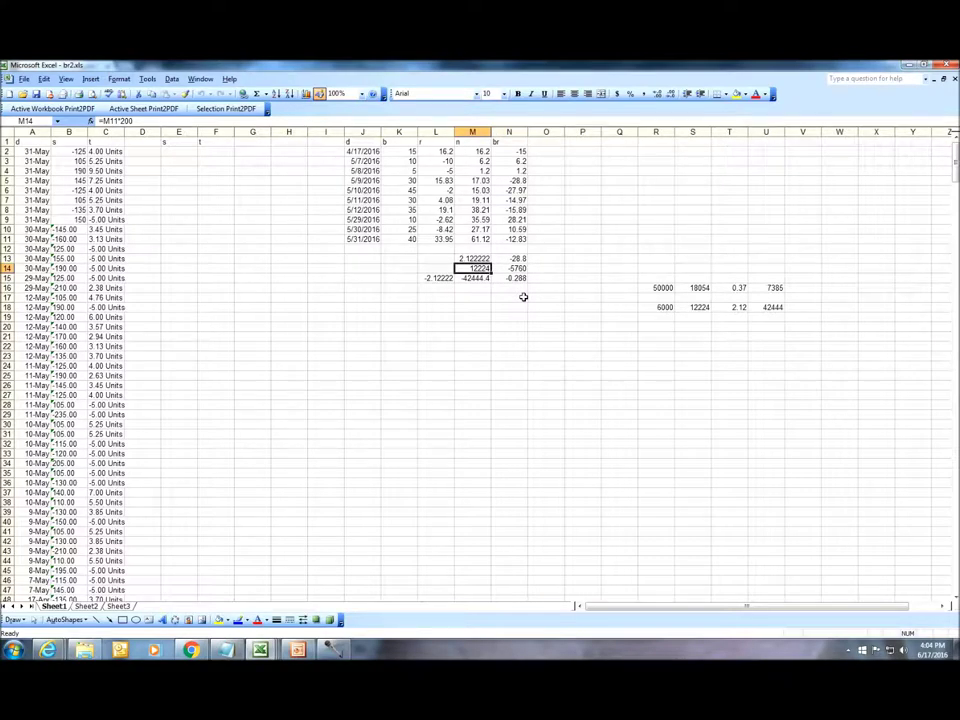
left_click(469, 278)
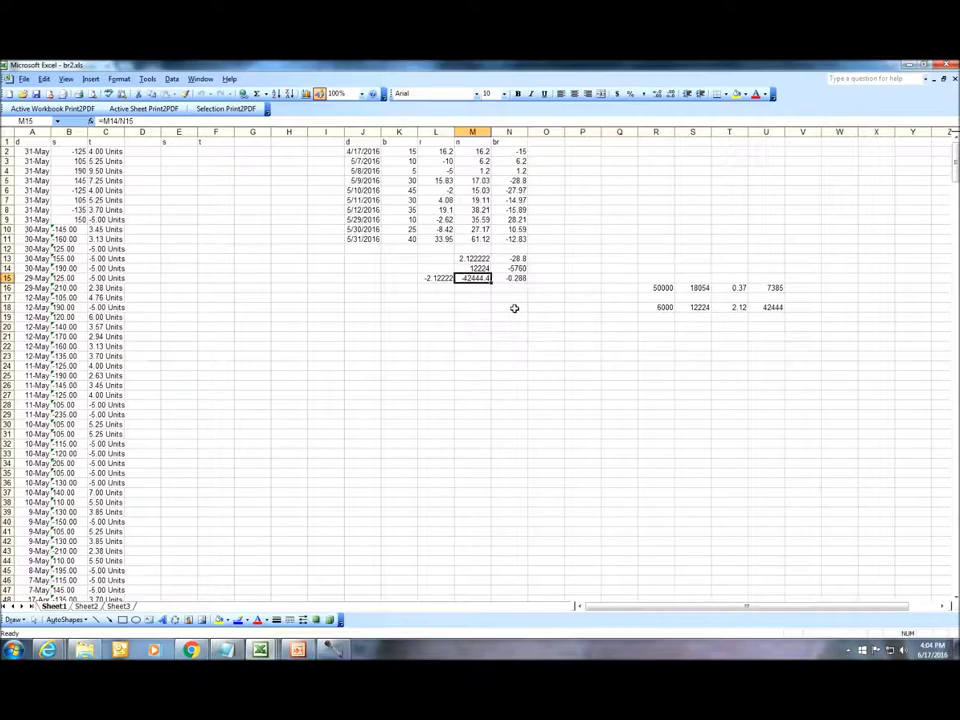
Step: Compare the bankroll, profit, ROI and normalized profit figures in R16:U16 with those in R18:U18
left_click_drag(662, 288, 776, 287)
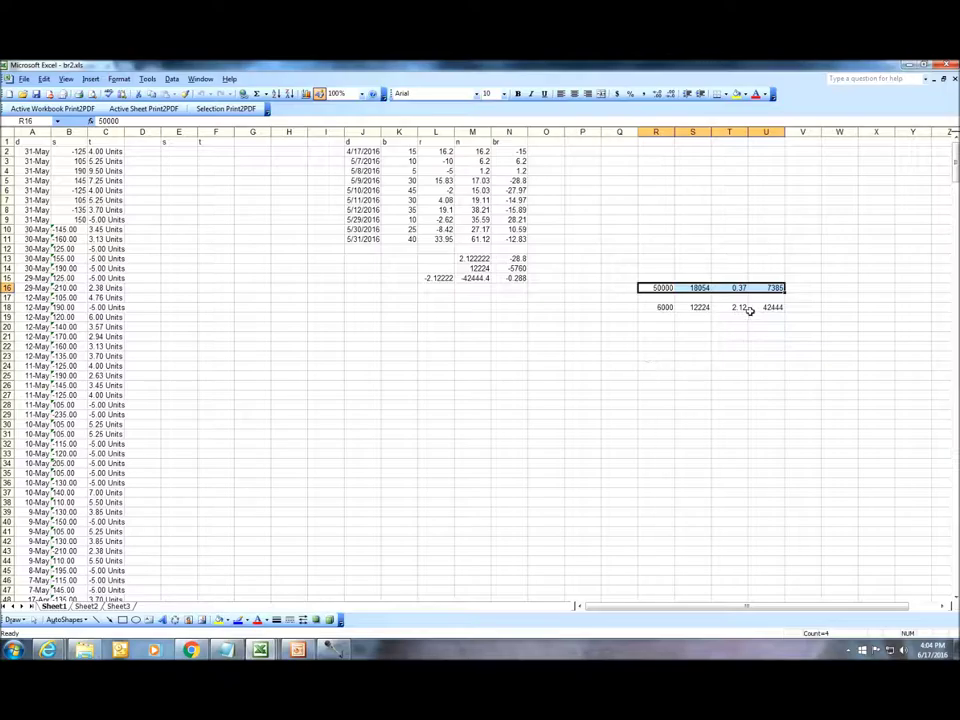
left_click_drag(664, 306, 766, 306)
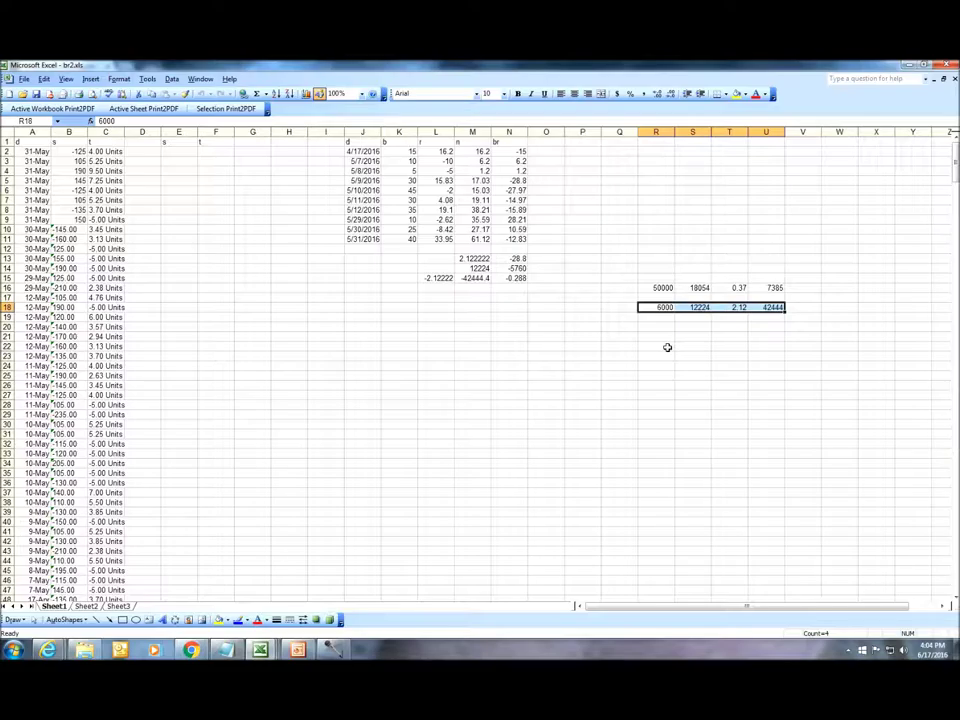
left_click(698, 307)
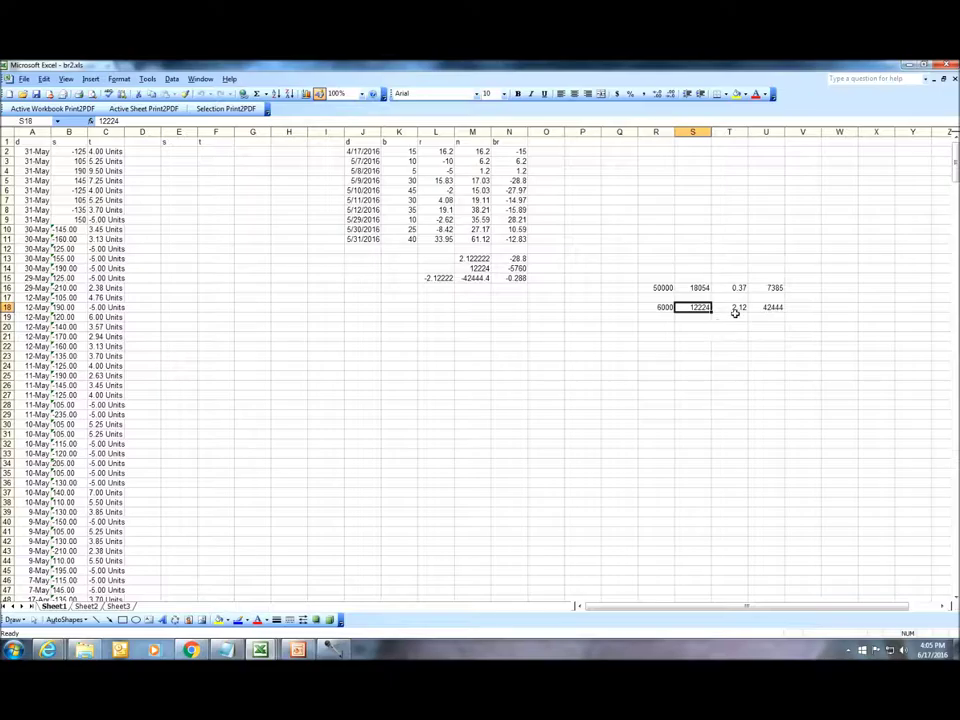
left_click(733, 309)
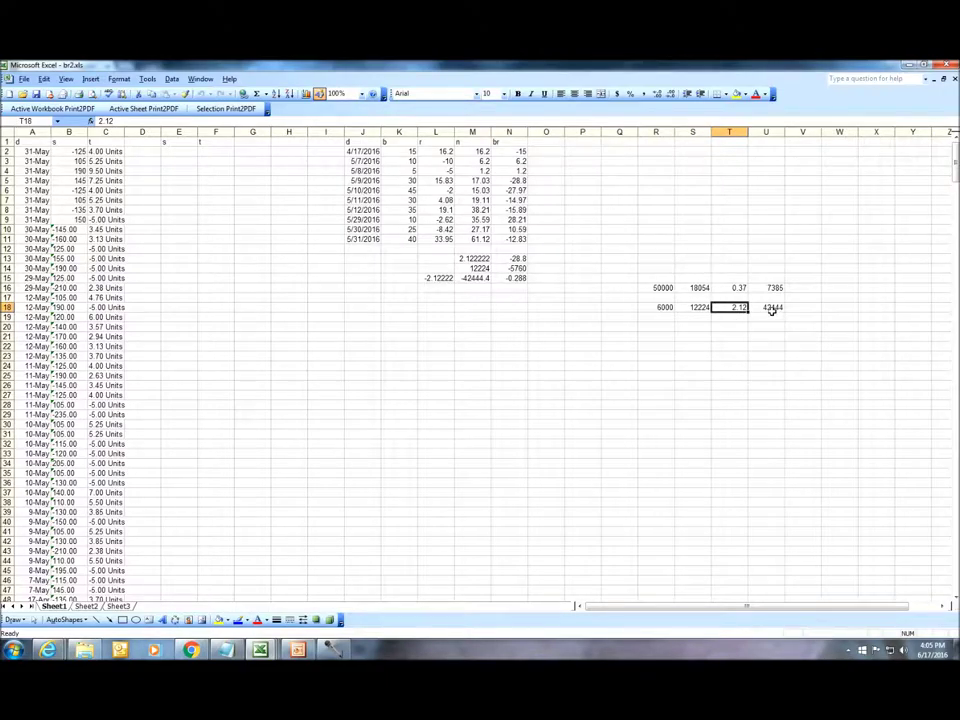
left_click(770, 308)
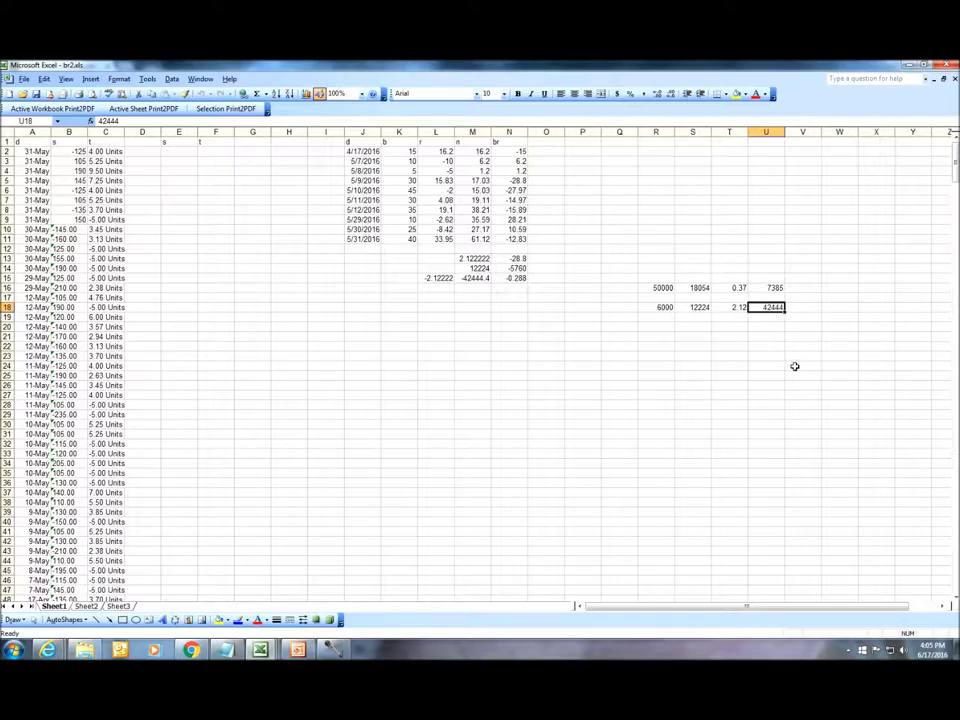
left_click(776, 288)
left_click(772, 309)
left_click(191, 650)
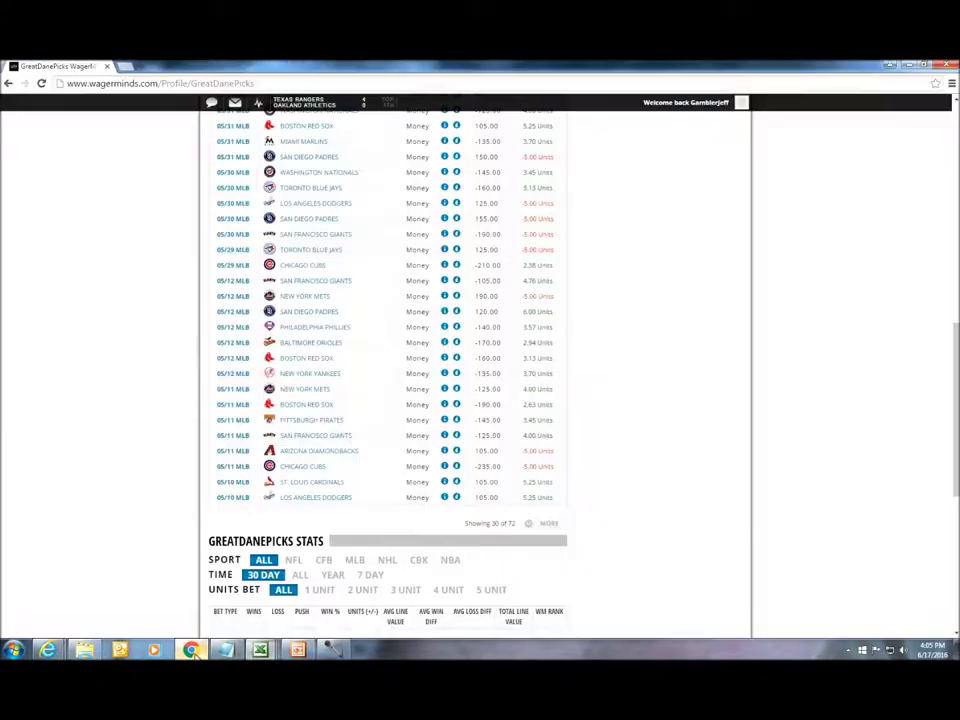
left_click(8, 83)
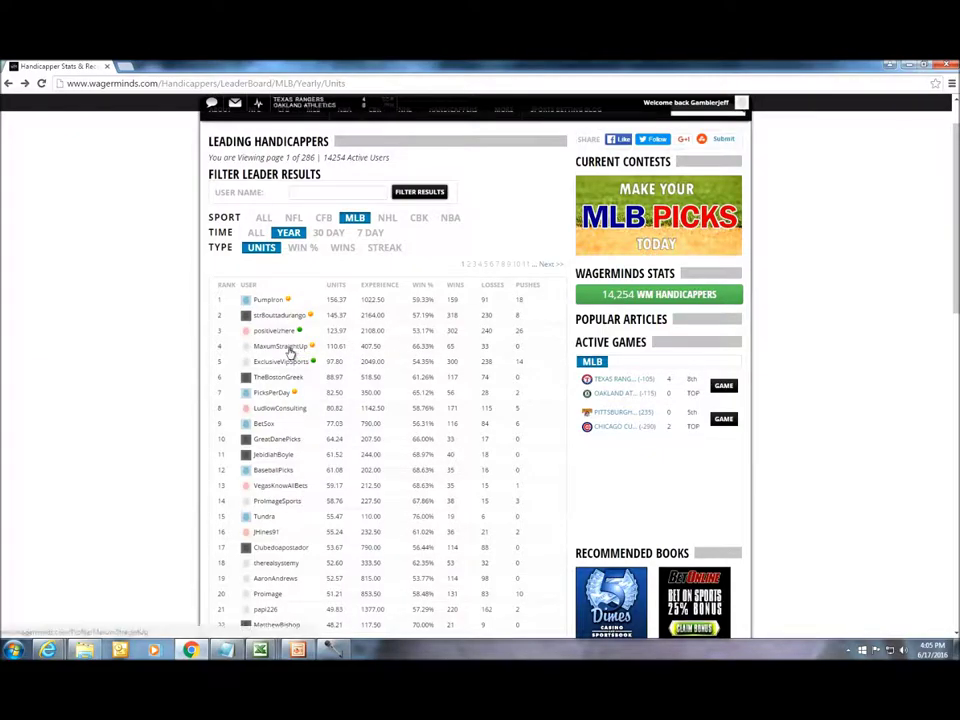
left_click(287, 348)
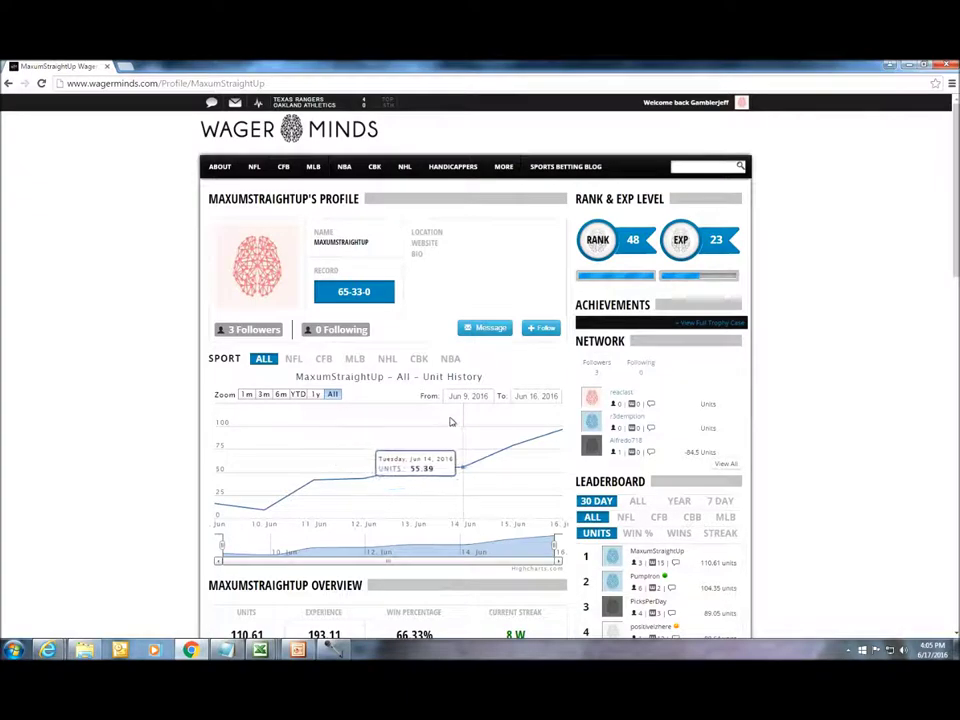
Step: Review MaxumStraightUp's unit history and pending wagers and the rank 11 handicapper's unit history, and return to the yearly MLB units leaderboard
scroll(450, 422, "down", 2)
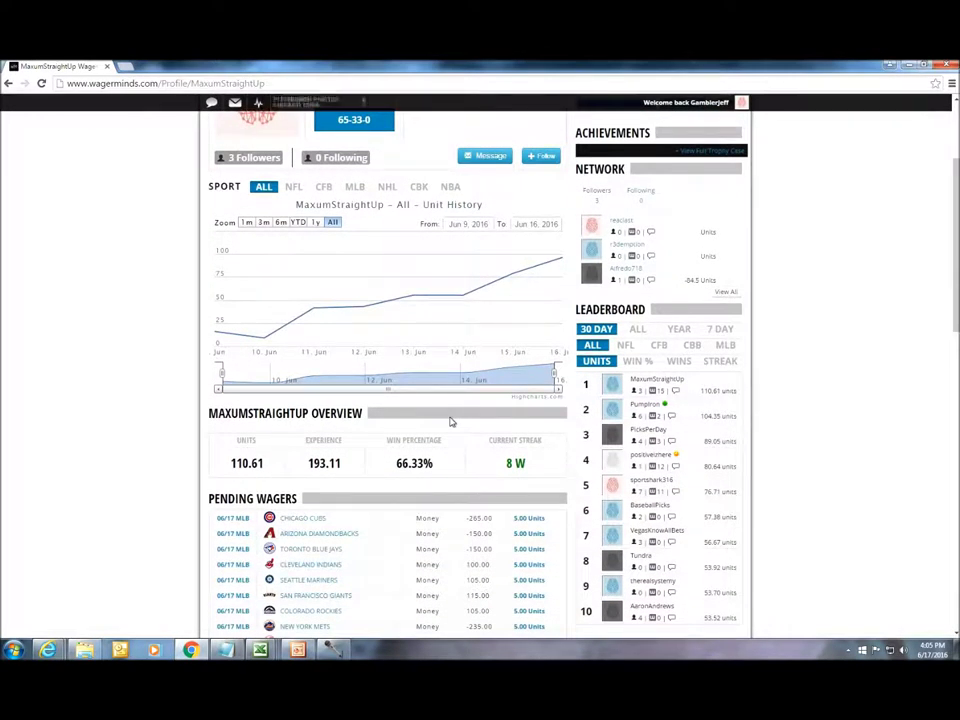
scroll(450, 420, "down", 1)
scroll(369, 388, "up", 5)
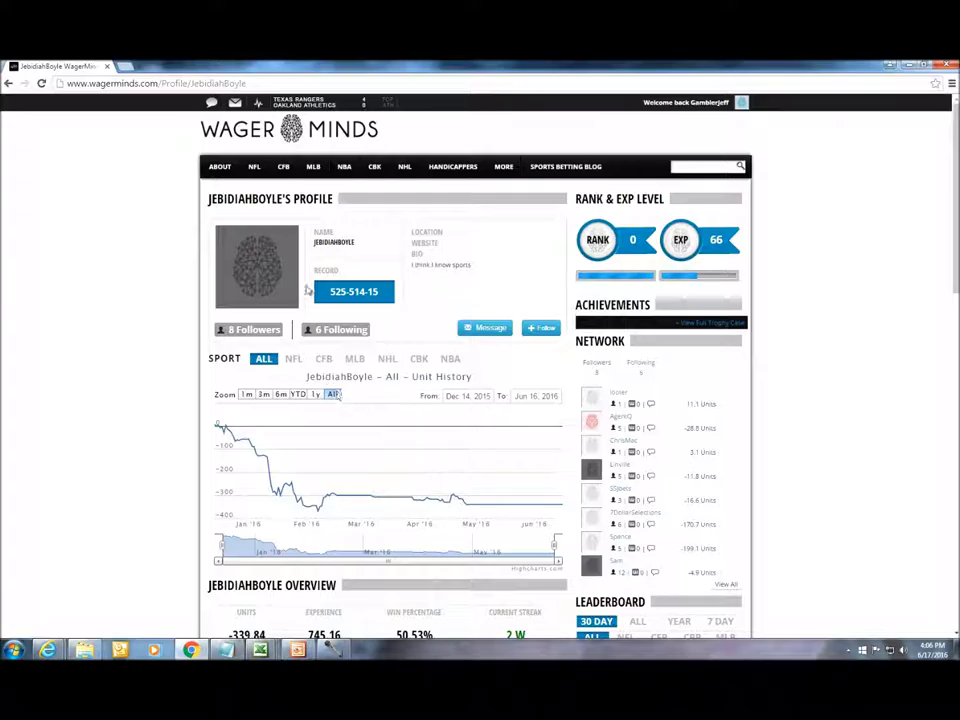
left_click(8, 84)
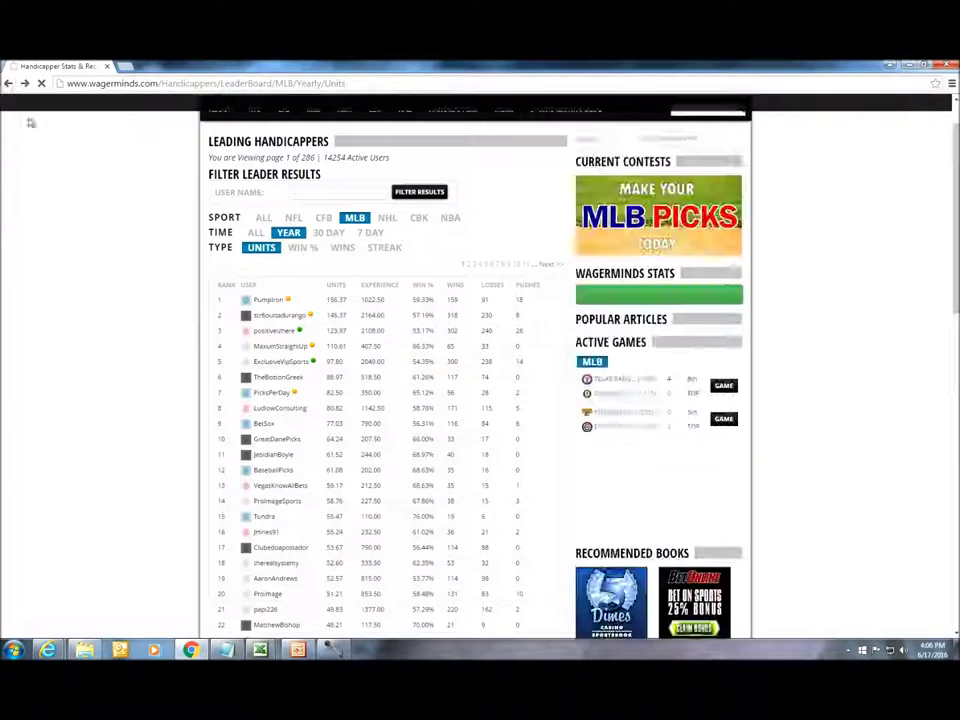